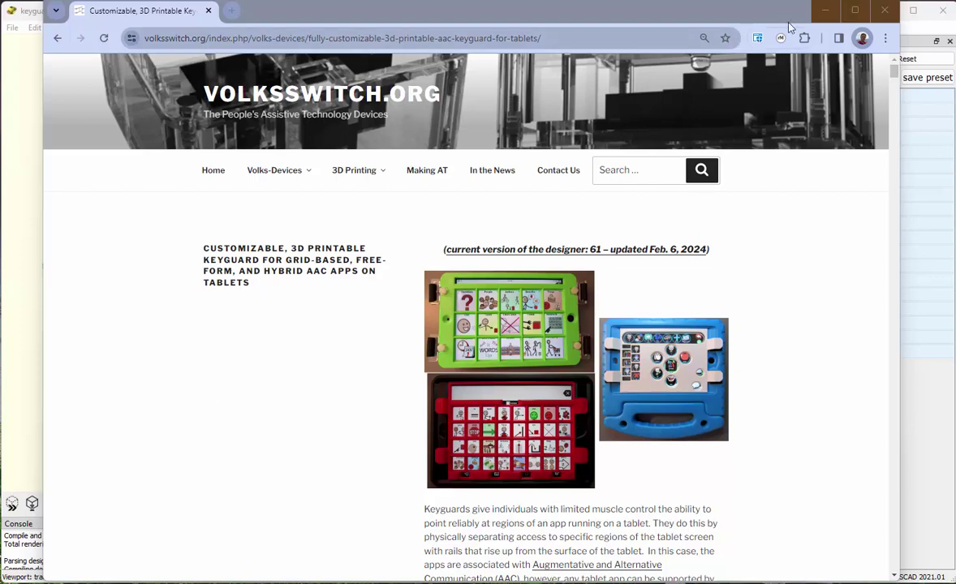
- Leave the web page and the app screenshot, and set the keyguard's tablet type to iPad2
click(825, 14)
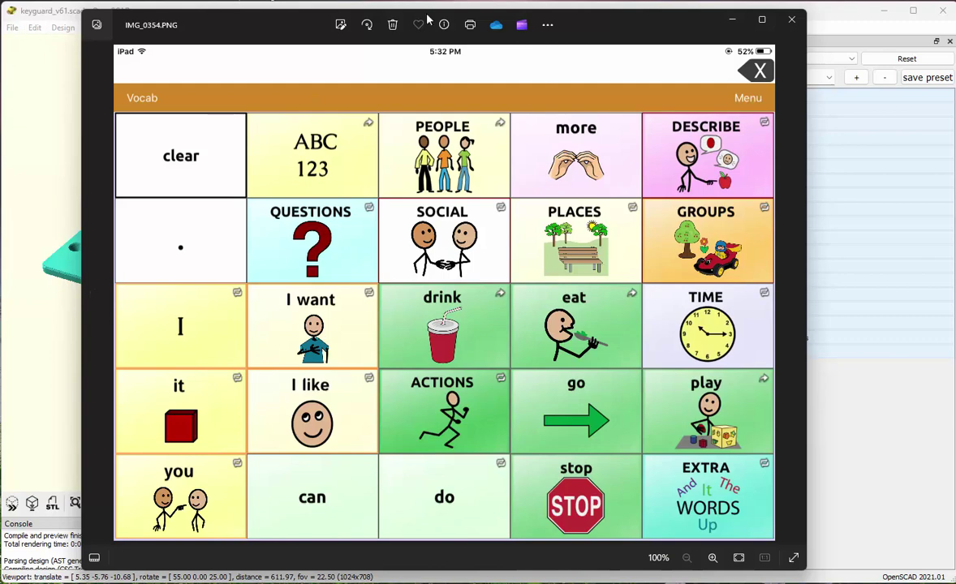
click(838, 14)
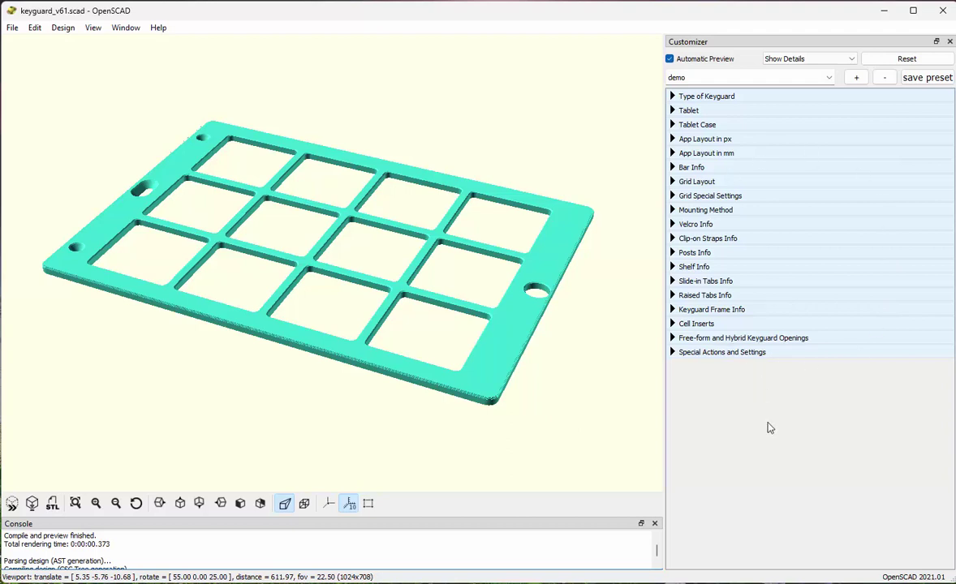
click(674, 112)
click(678, 134)
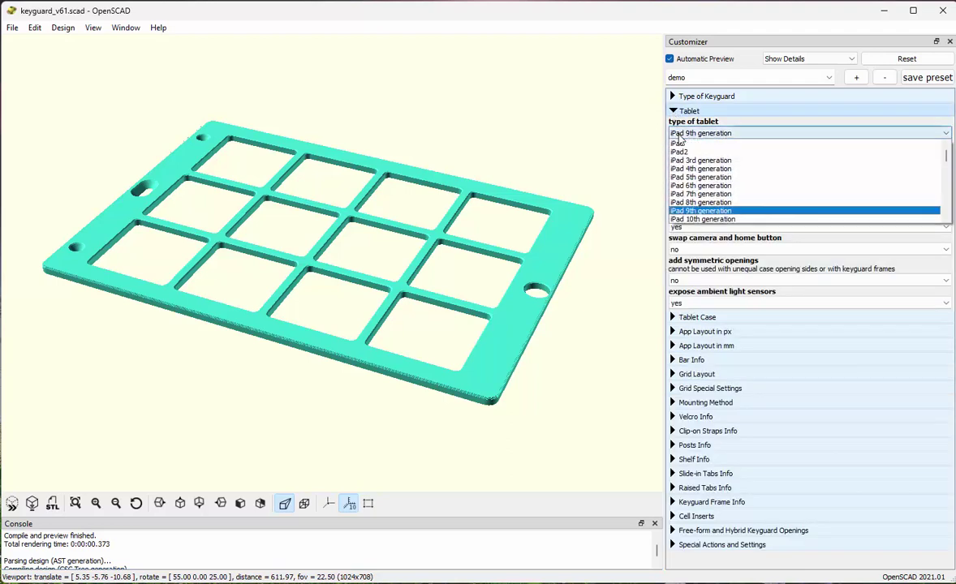
click(682, 152)
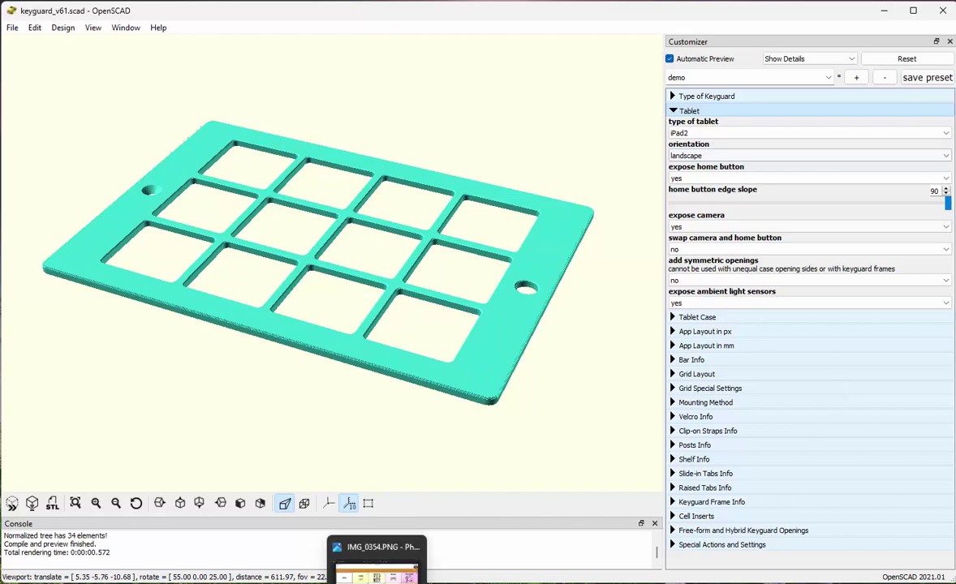
- Examine the tablet case picture case.png in the photo viewer and return to the keyguard design
click(365, 556)
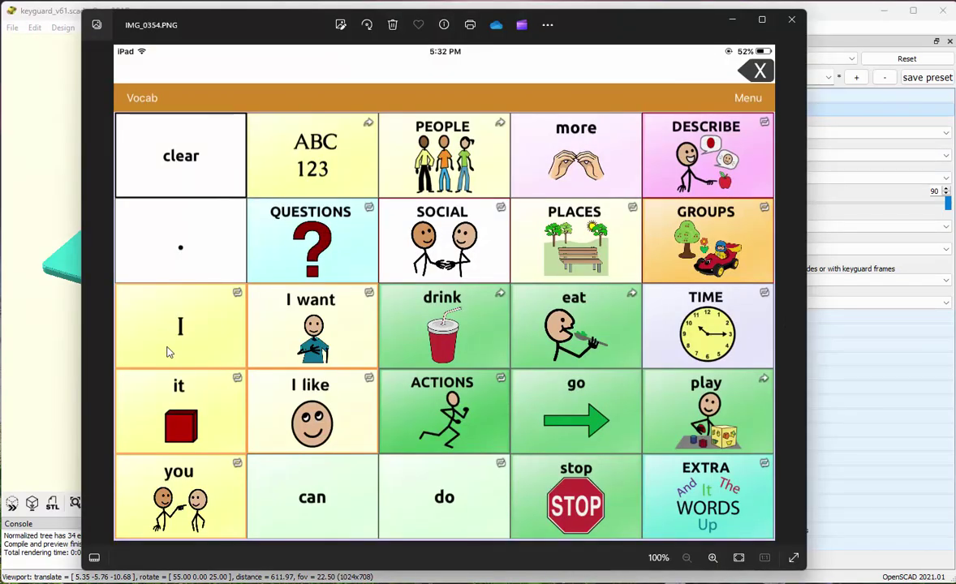
click(91, 294)
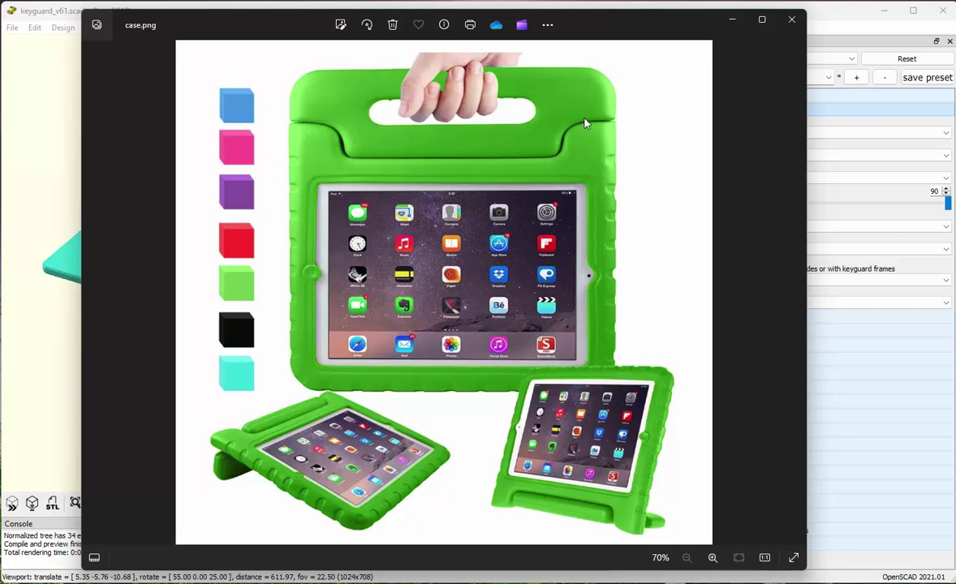
click(731, 25)
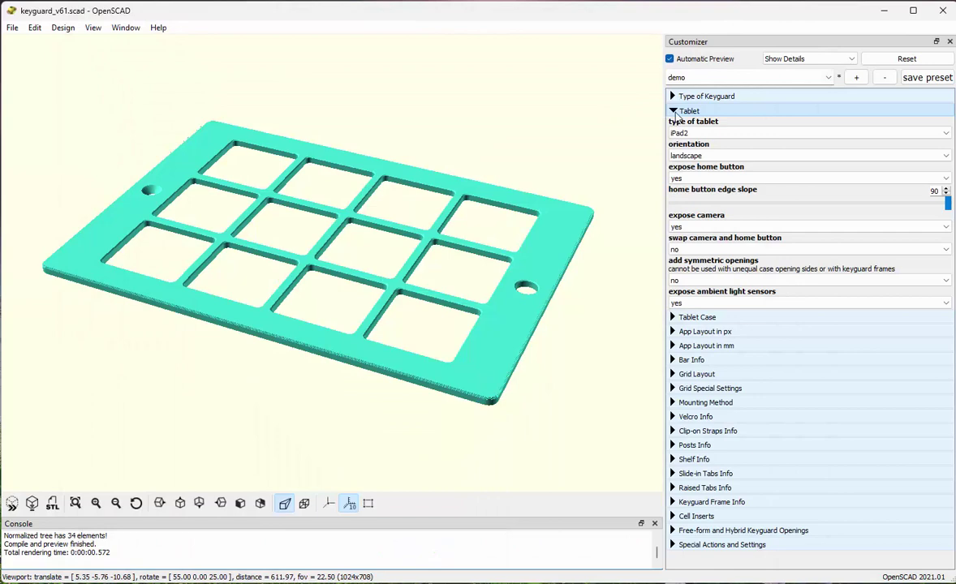
- Set the tablet case opening to a height of 163 and a width of 235
click(673, 111)
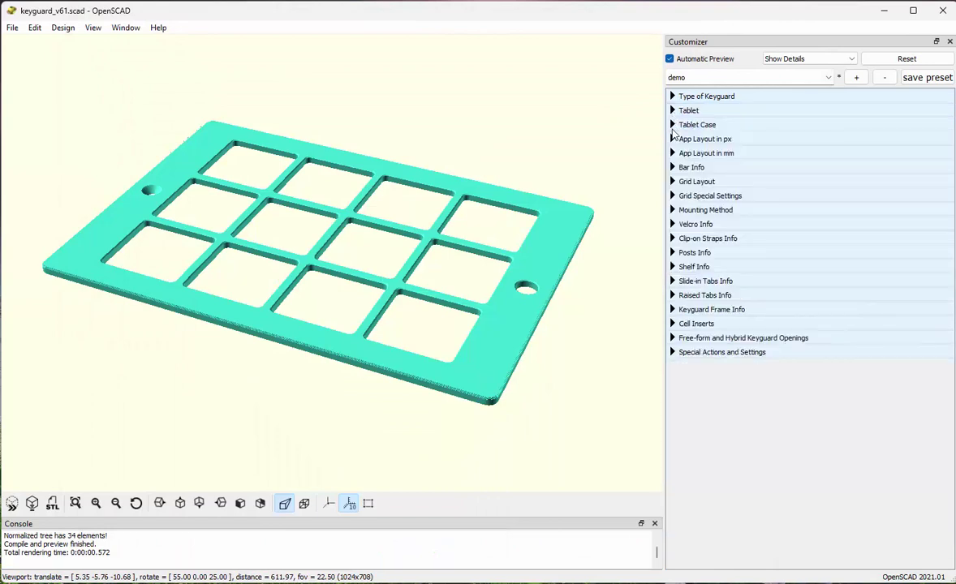
click(672, 125)
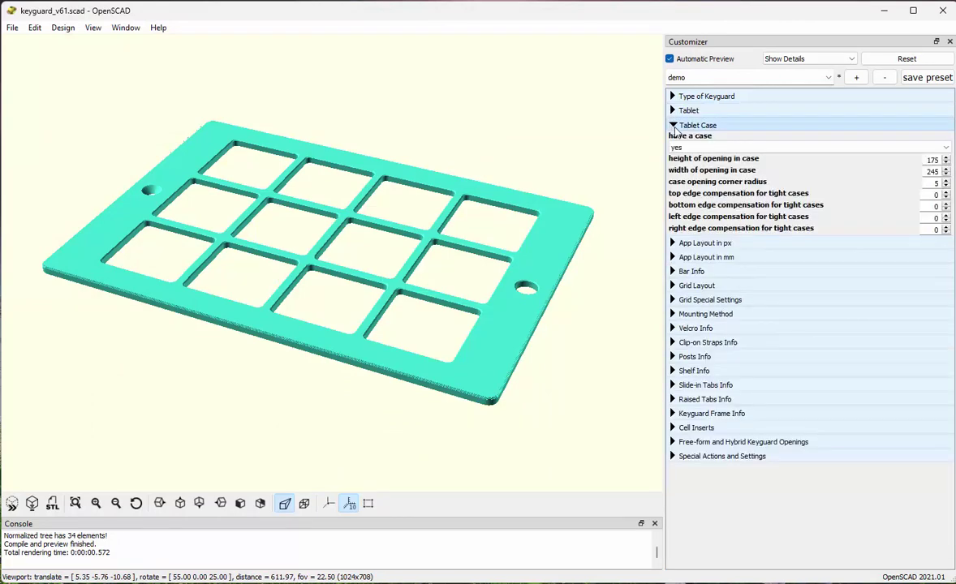
double_click(933, 161)
text(163)
key(Return)
double_click(933, 171)
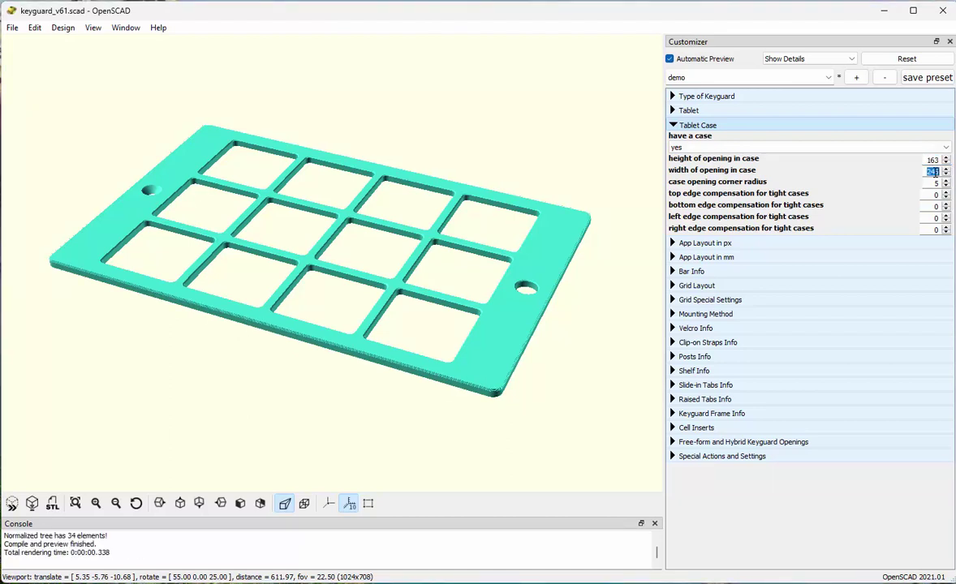
text(233)
key(Return)
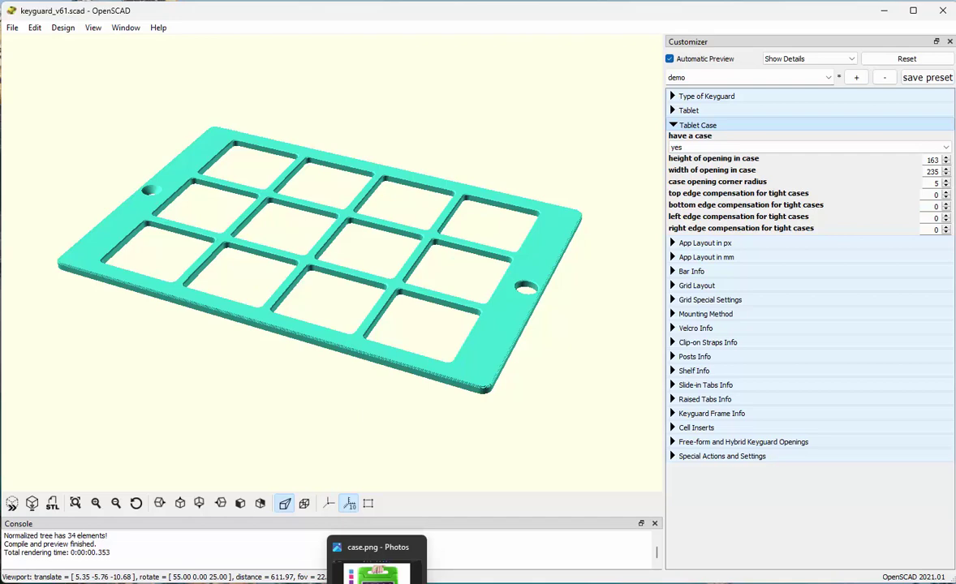
- Examine the bar positions in the app screenshot IMG_0354.PNG and return to the keyguard design
click(377, 576)
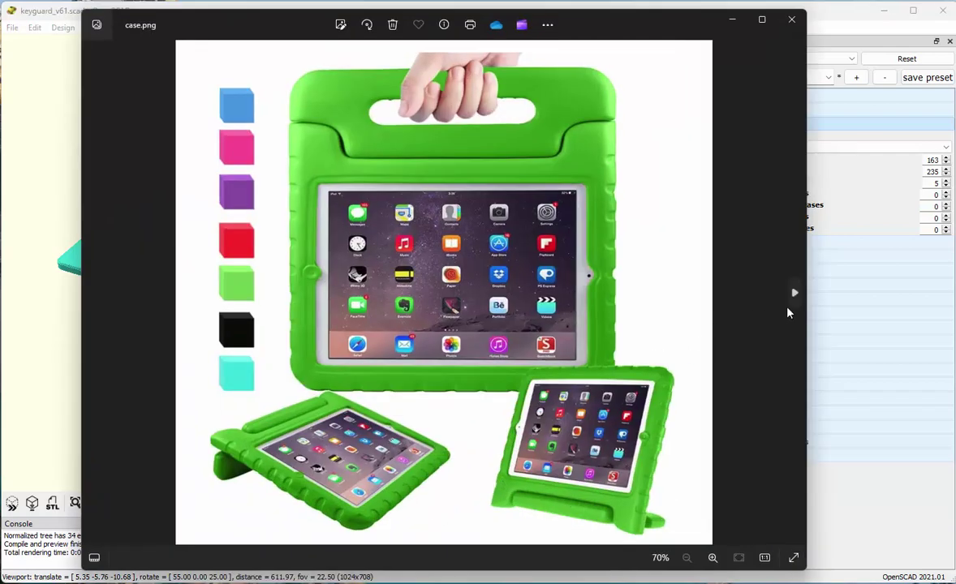
click(794, 293)
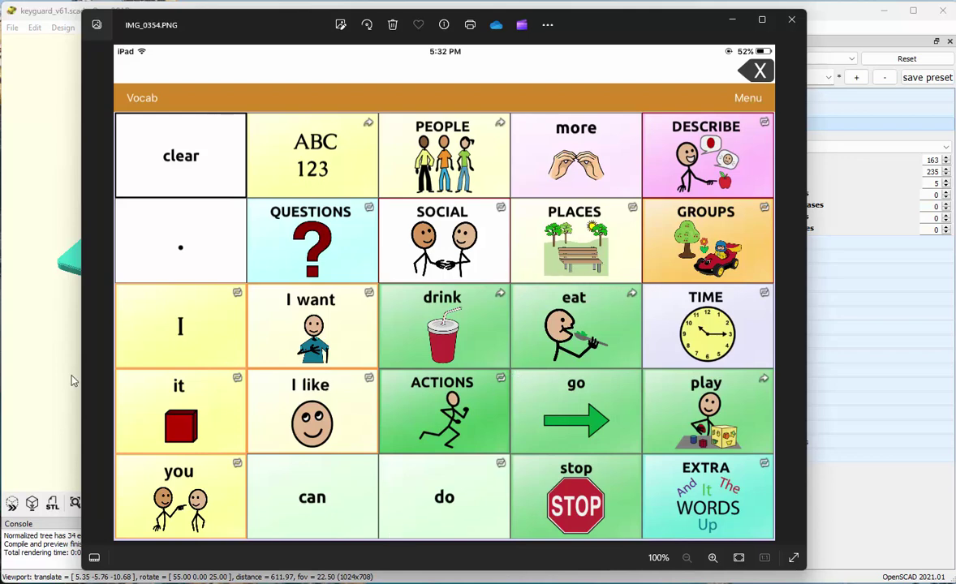
click(55, 173)
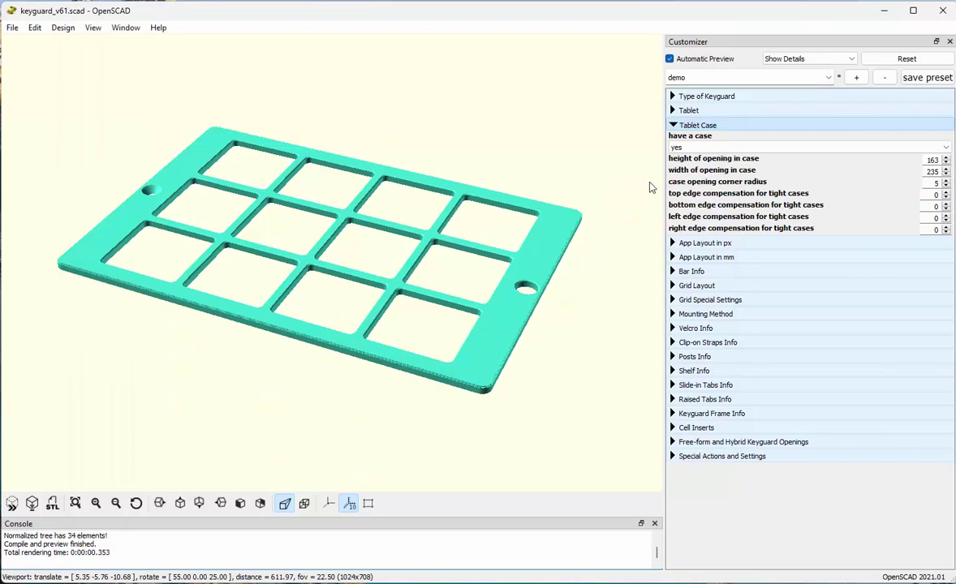
- In the pixel app layout, set the bottom of the status bar to 17, upper message bar to 63 and upper command bar to 102
click(673, 125)
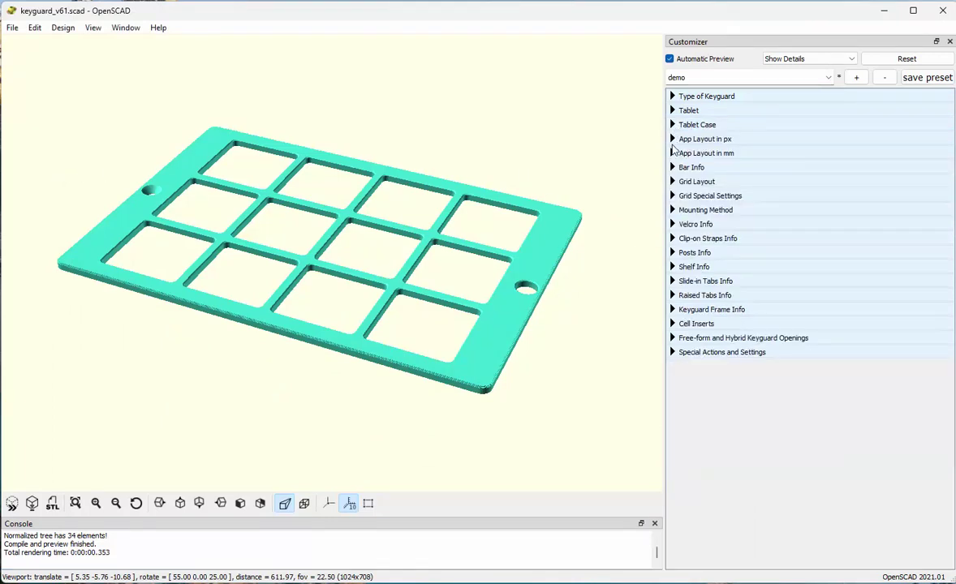
click(673, 139)
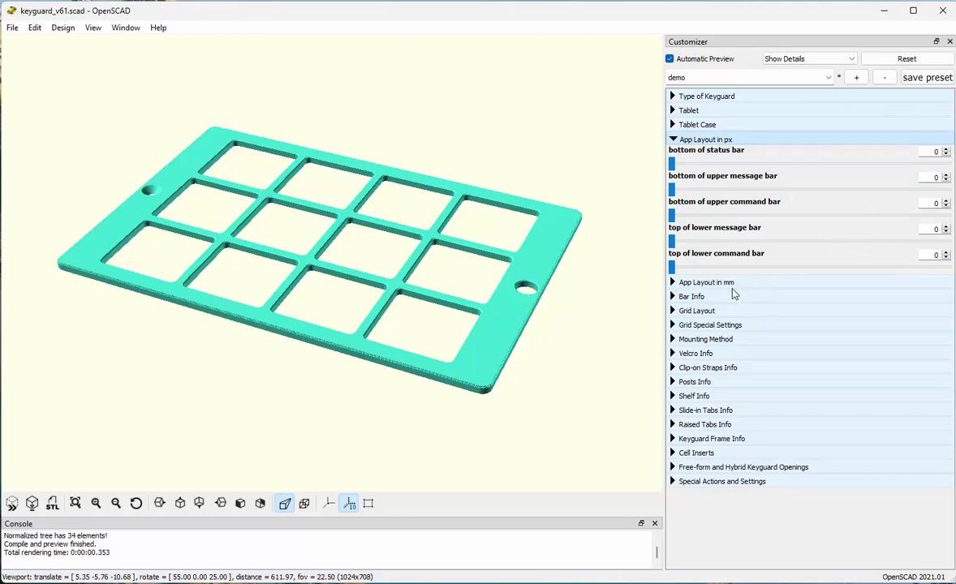
double_click(934, 152)
text(17)
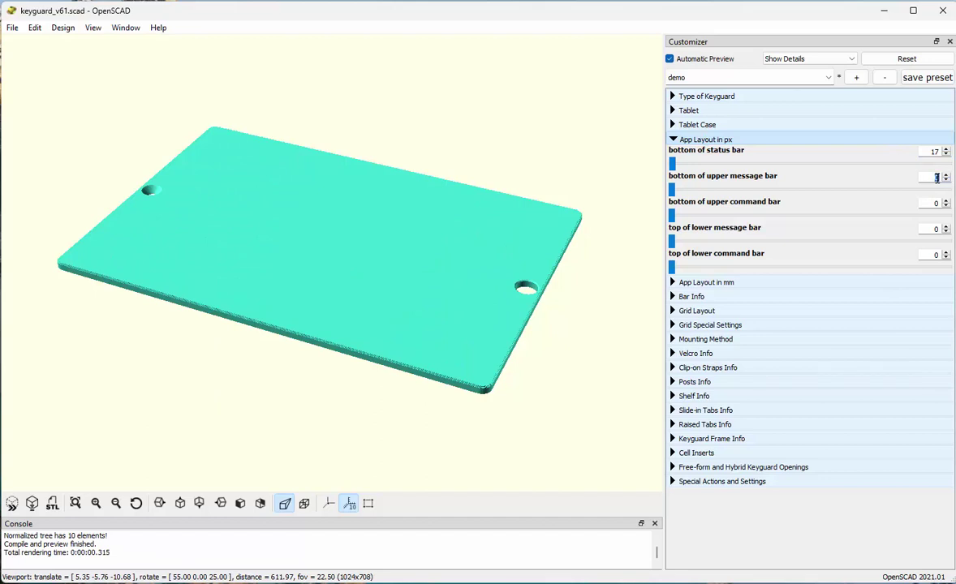
double_click(936, 177)
key(Tab)
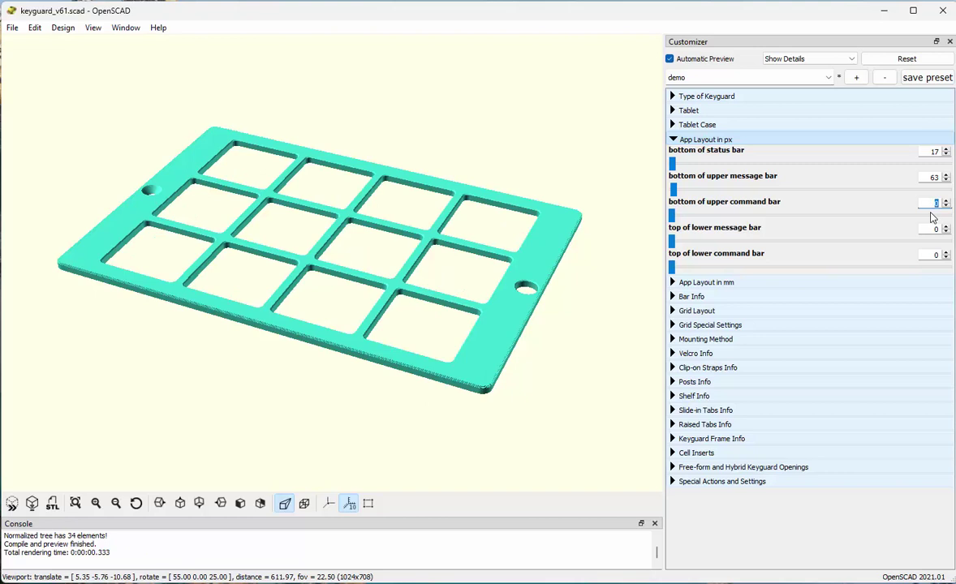
text(102)
- Set the tops of the lower message bar and the lower command bar to 768 pixels
double_click(936, 229)
text(768)
key(Return)
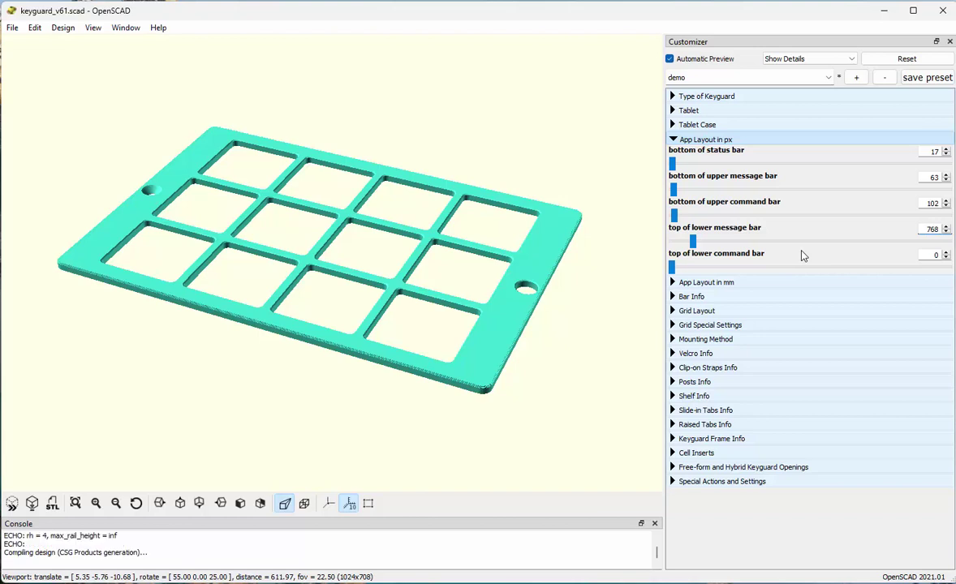
click(934, 254)
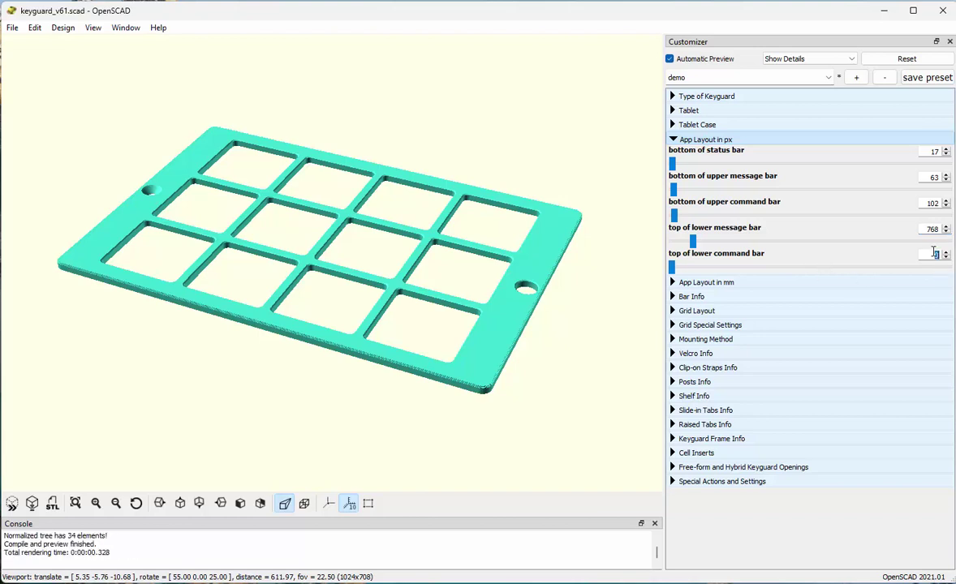
text(868)
key(Return)
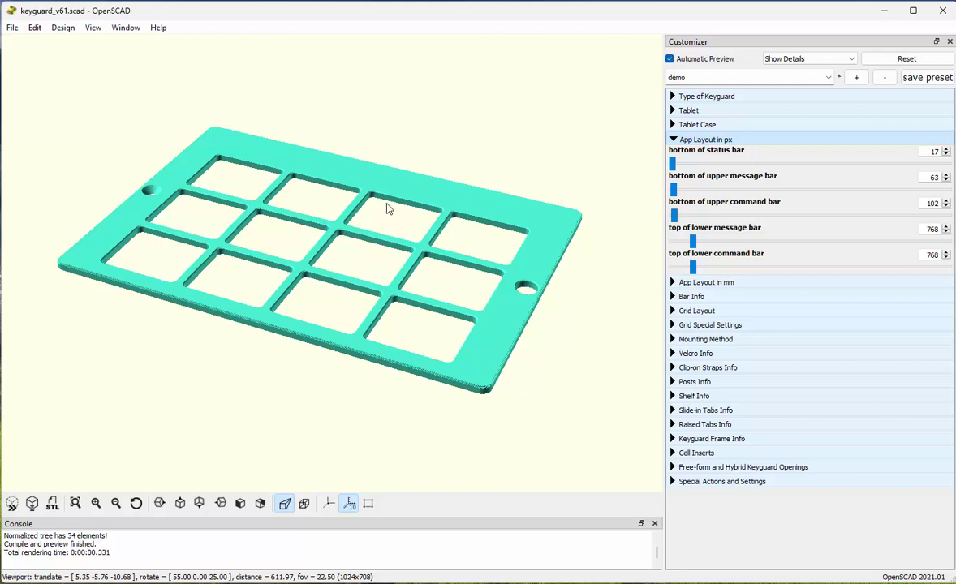
- Expose the upper message bar in the keyguard's bar settings
click(672, 139)
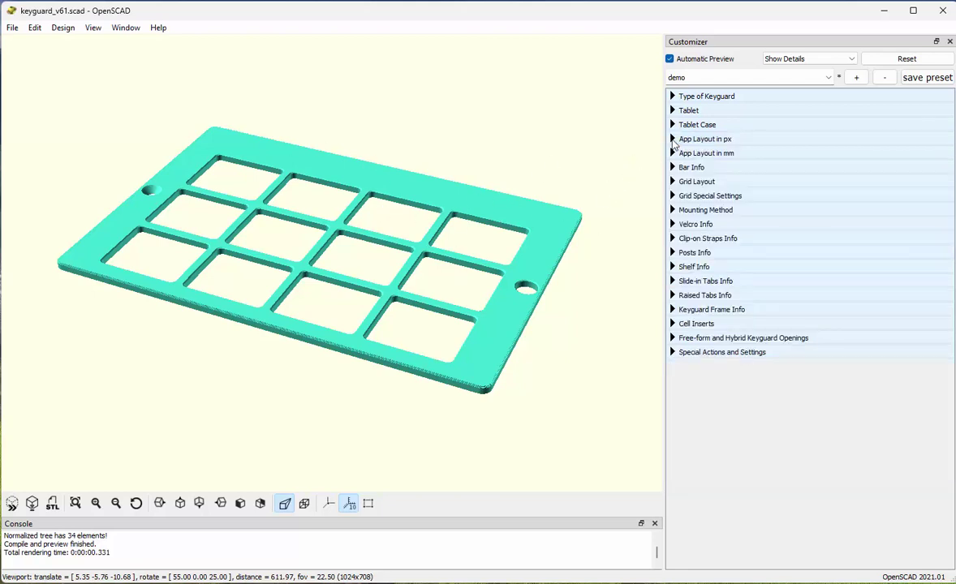
click(672, 167)
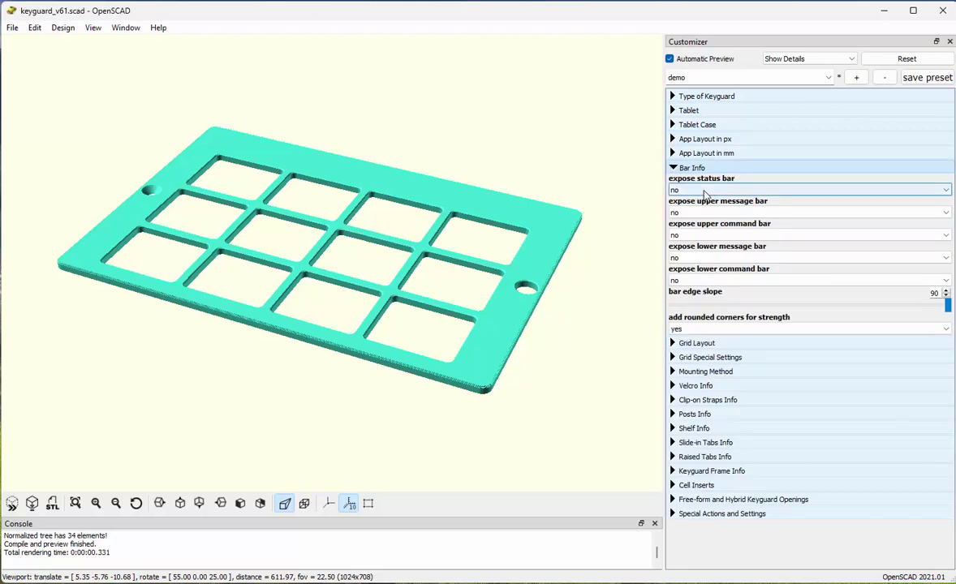
click(689, 212)
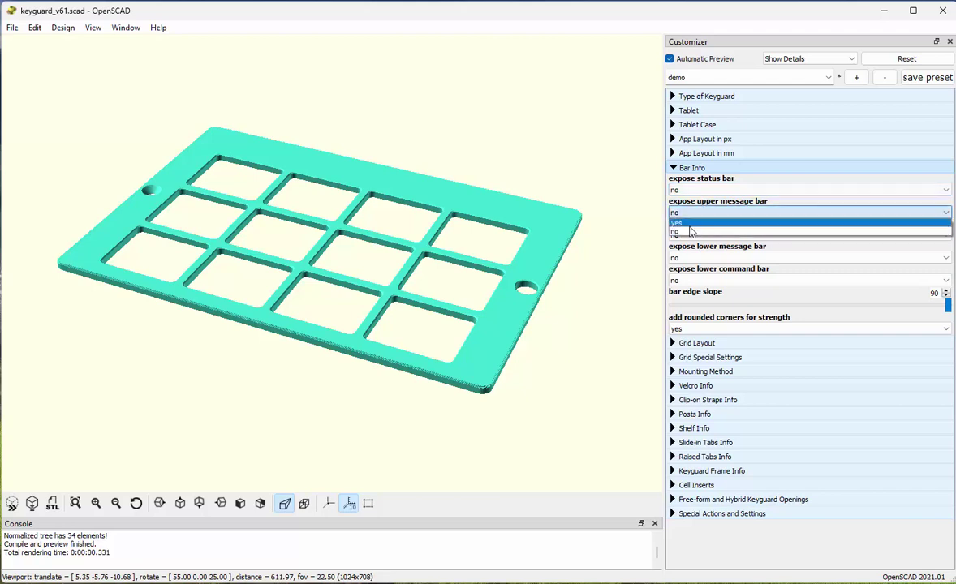
click(690, 223)
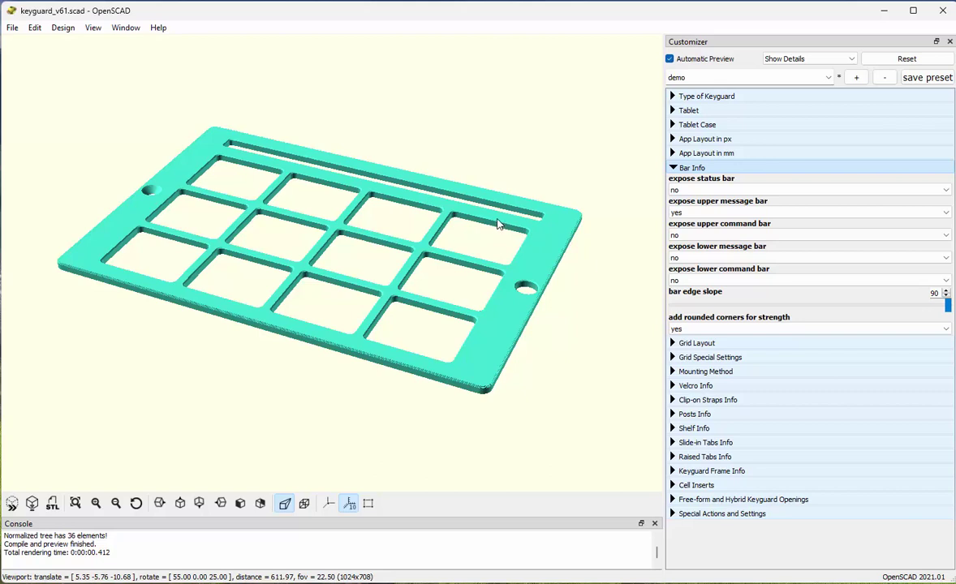
- Try exposing the upper command bar and set the option back to no
click(675, 235)
click(675, 253)
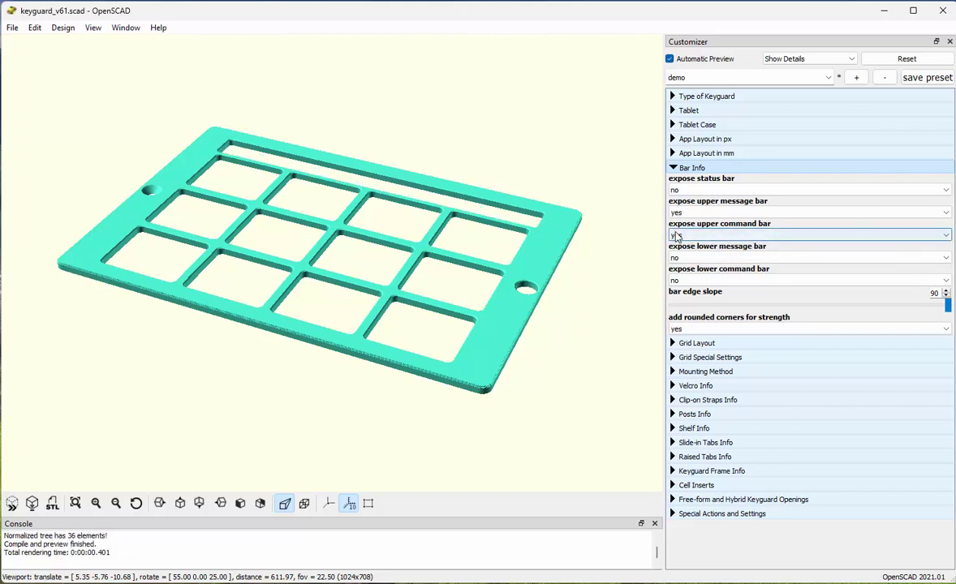
click(676, 236)
click(678, 258)
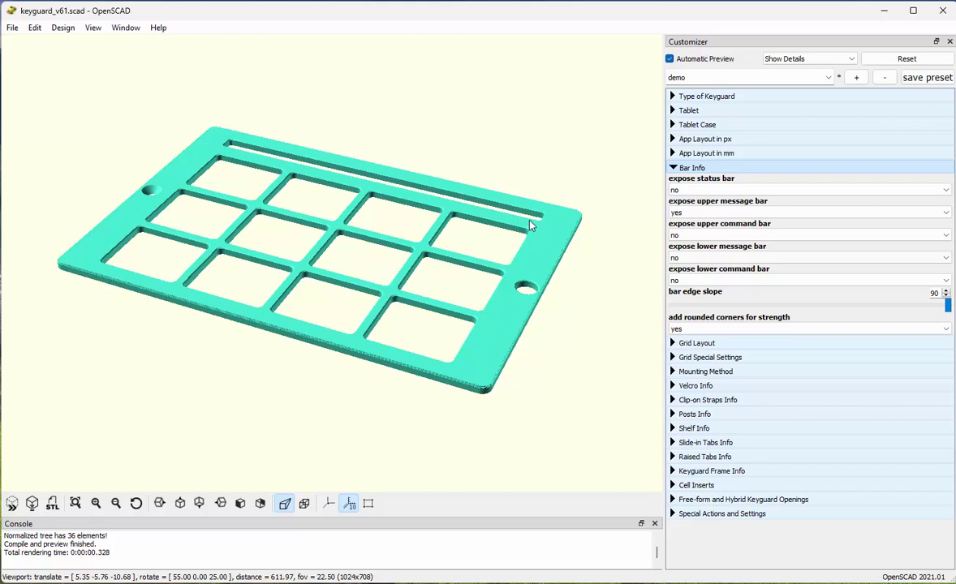
- Set the bar edge slope to 30 and inspect the sloped edges of the message bar opening
drag(556, 391, 466, 347)
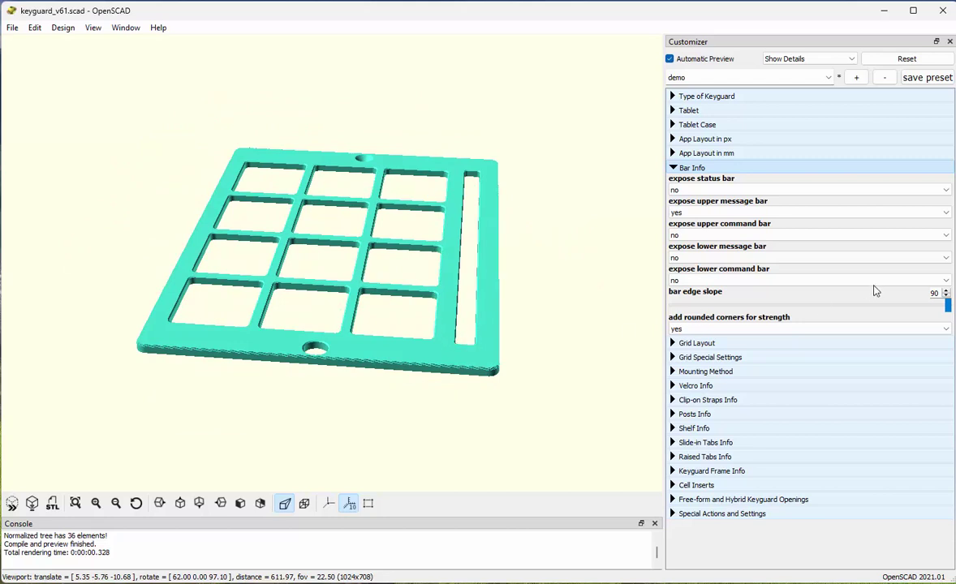
drag(933, 308, 607, 325)
drag(417, 440, 499, 472)
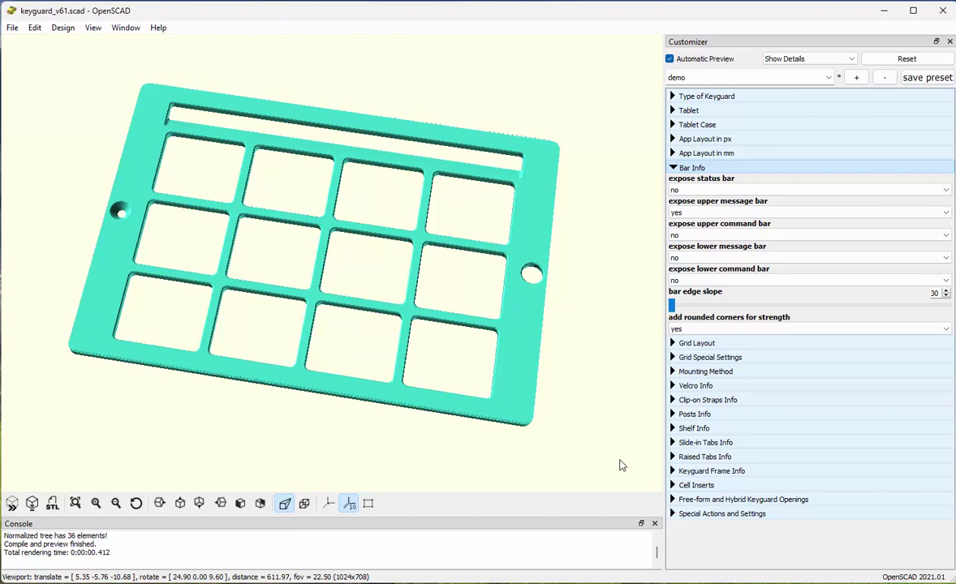
mouse_move(597, 467)
mouse_down()
mouse_move(600, 452)
mouse_move(604, 459)
mouse_up()
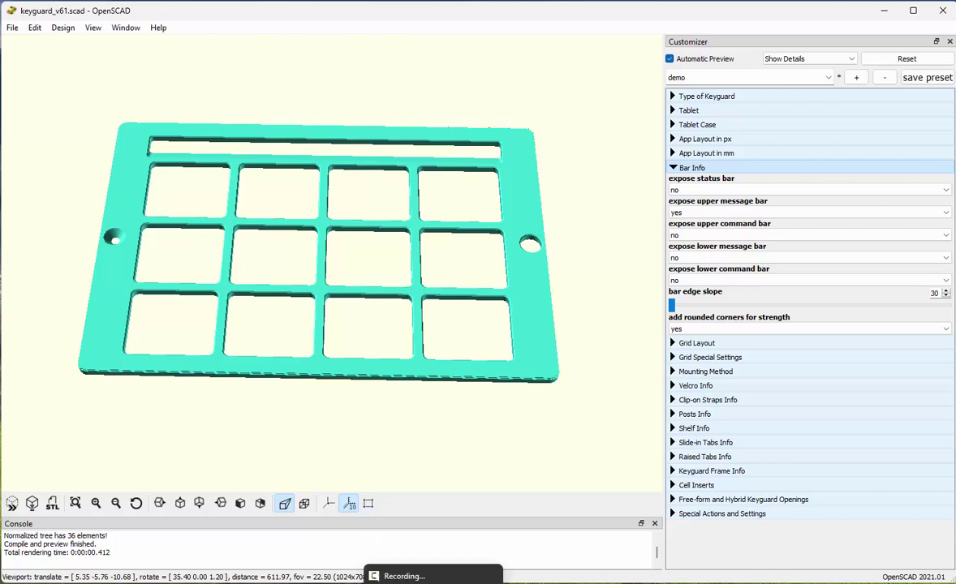
- Check the cell grid in the app screenshot and set the keyguard's grid layout to 5 columns and 5 rows
key(alt+Tab)
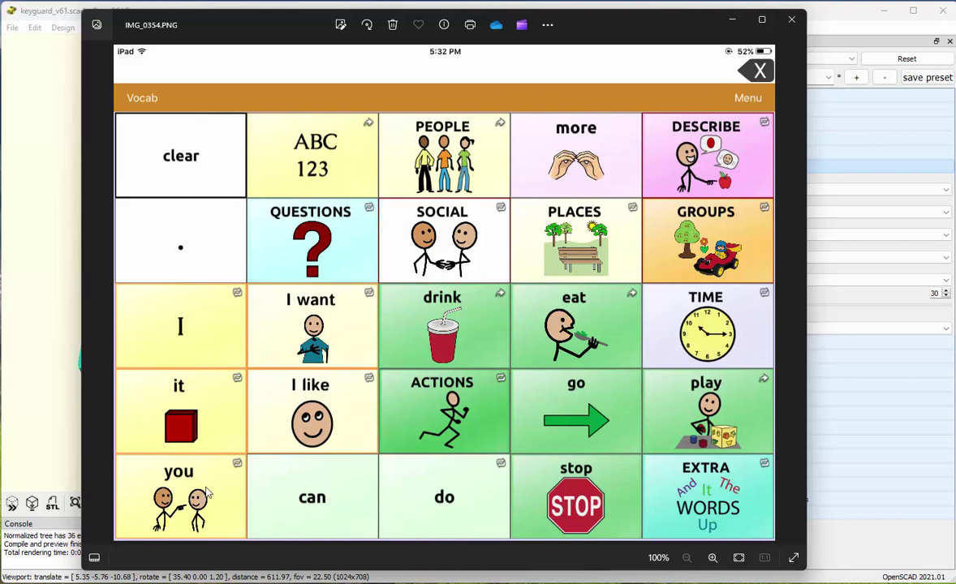
click(791, 19)
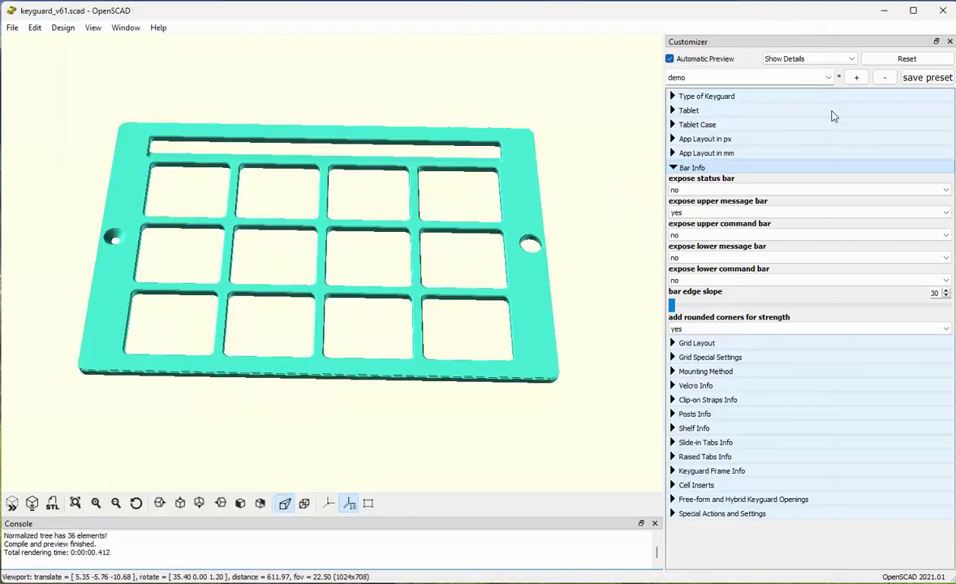
click(681, 167)
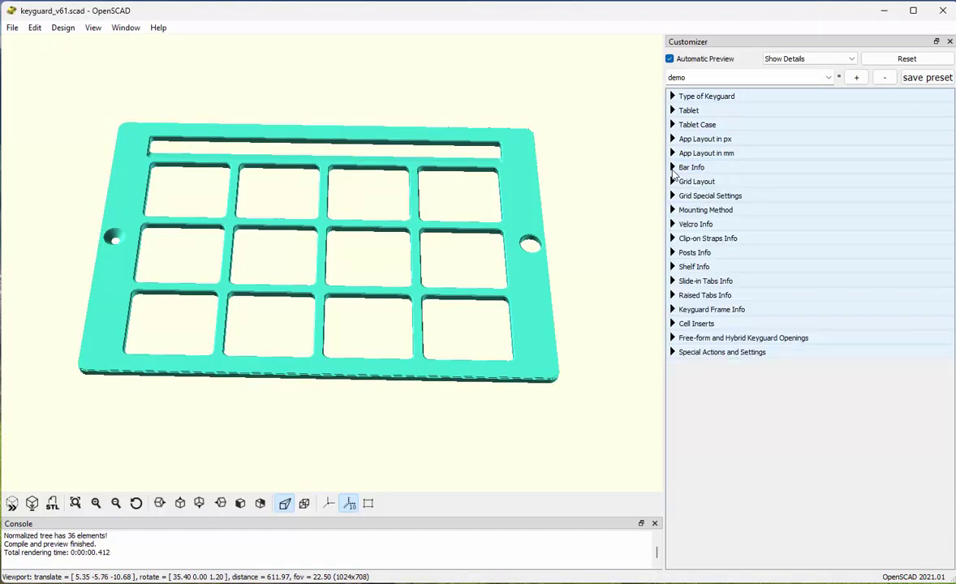
click(677, 183)
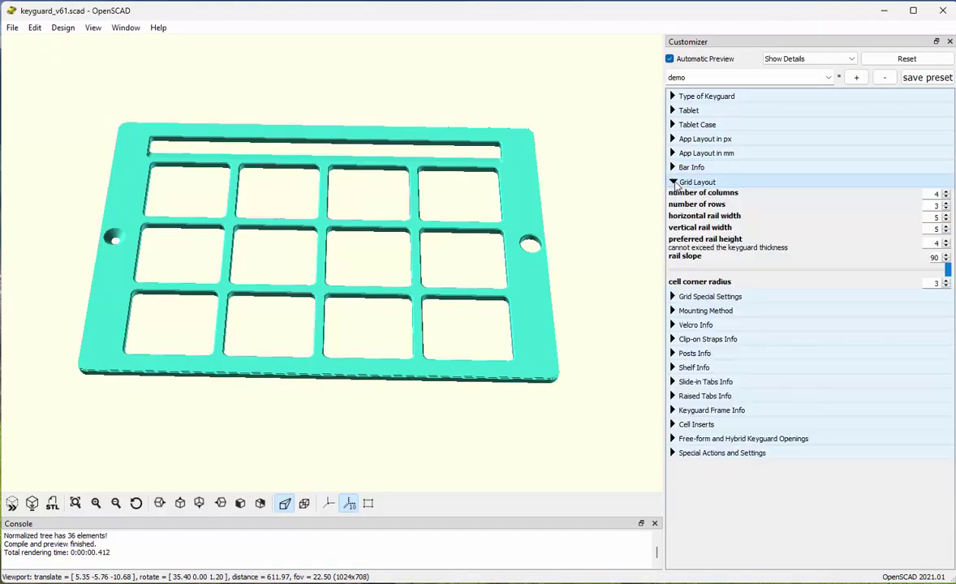
click(946, 194)
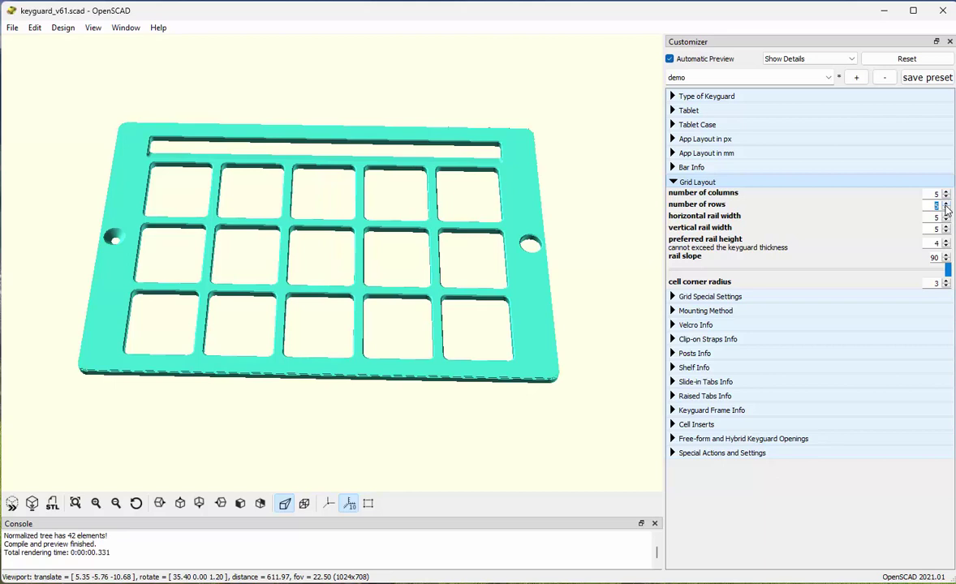
- Finish setting the number of rows to 5 and close the grid layout settings
click(946, 204)
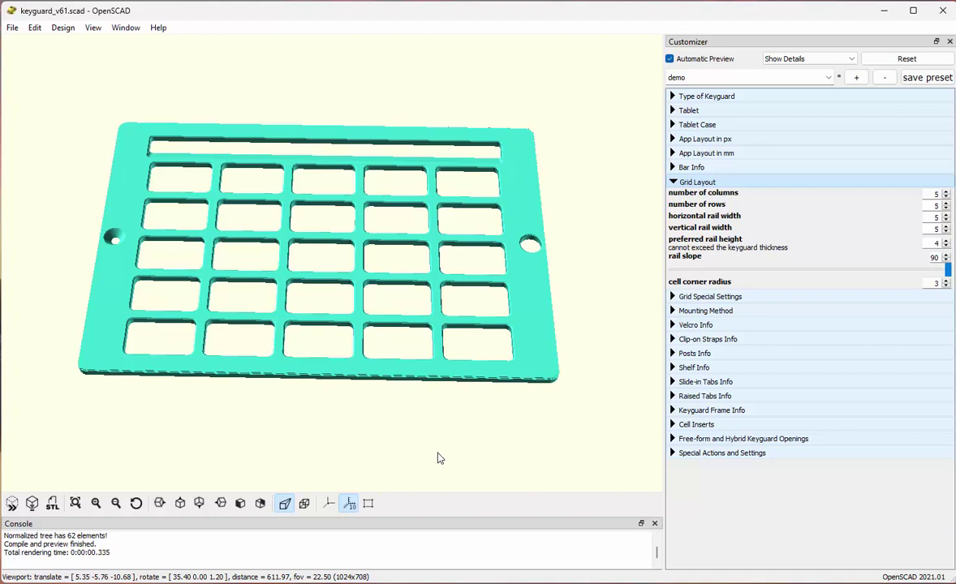
click(672, 182)
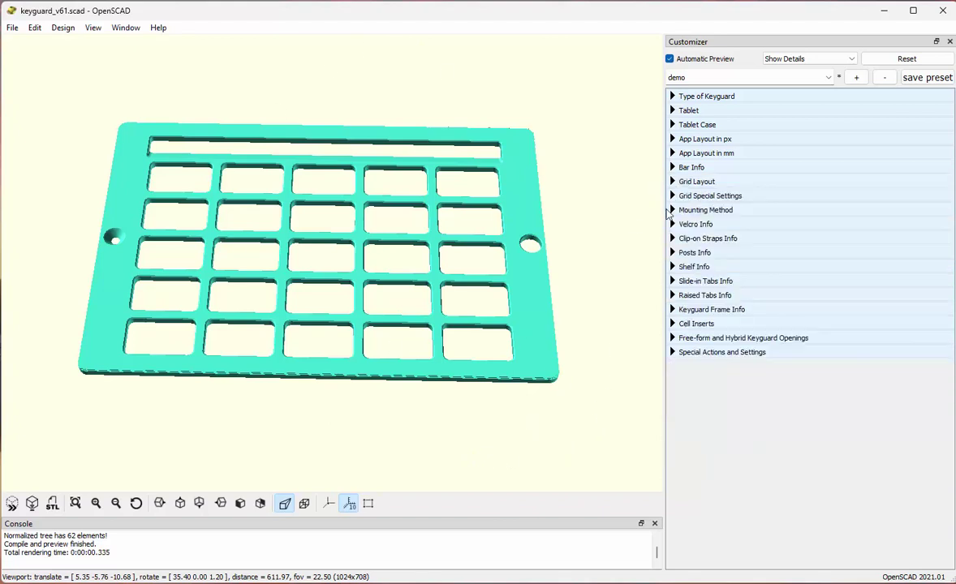
- Include the app screenshot beneath the keyguard and check the cell alignment from the top view
click(672, 353)
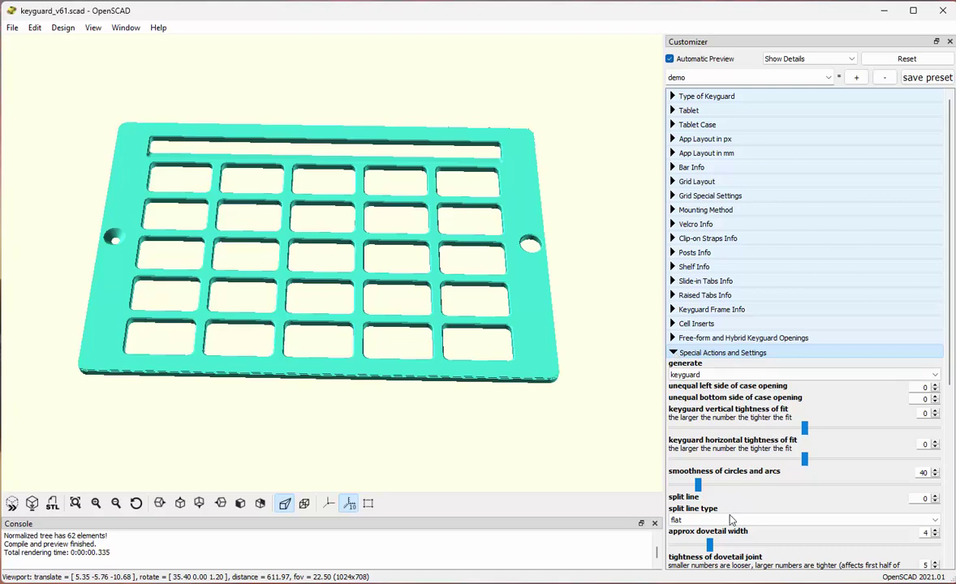
scroll(719, 486, down, 2)
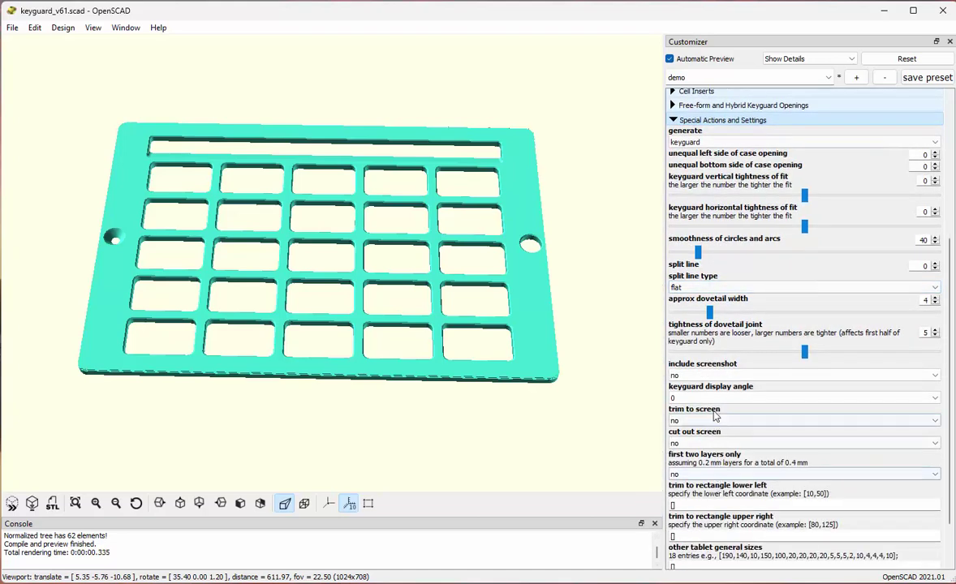
click(688, 376)
click(686, 386)
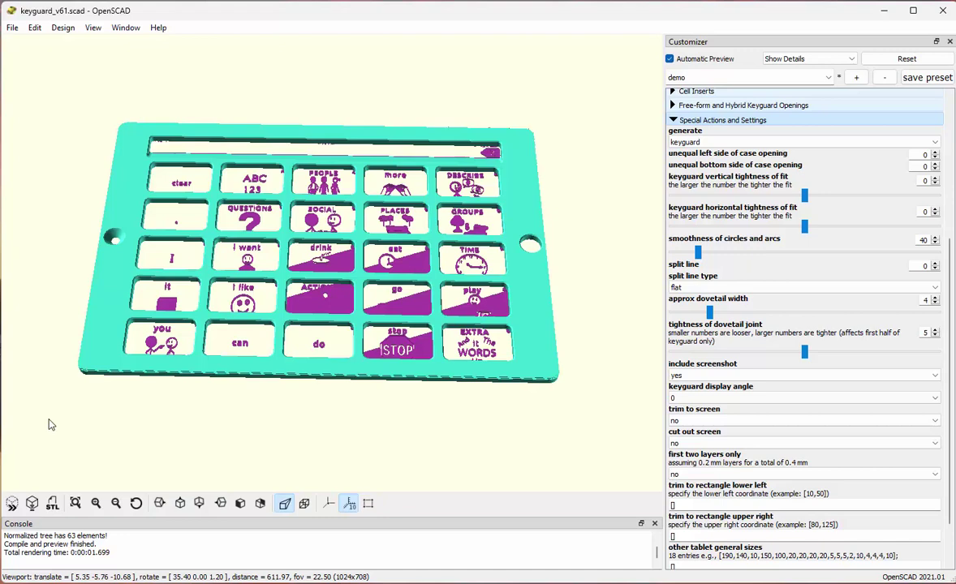
click(180, 503)
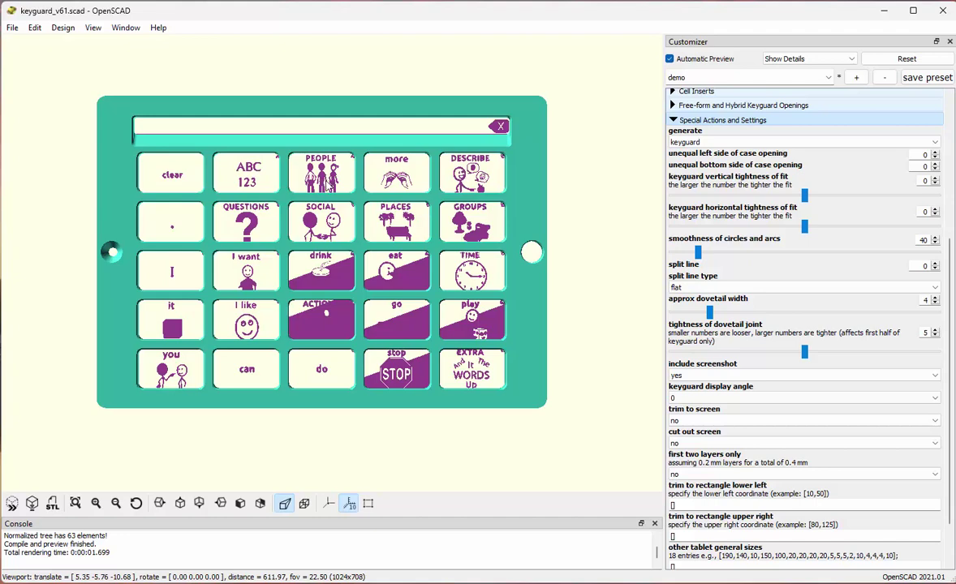
- Set both the horizontal and vertical rail widths to 3 and inspect the thinner rails at an angle
click(673, 120)
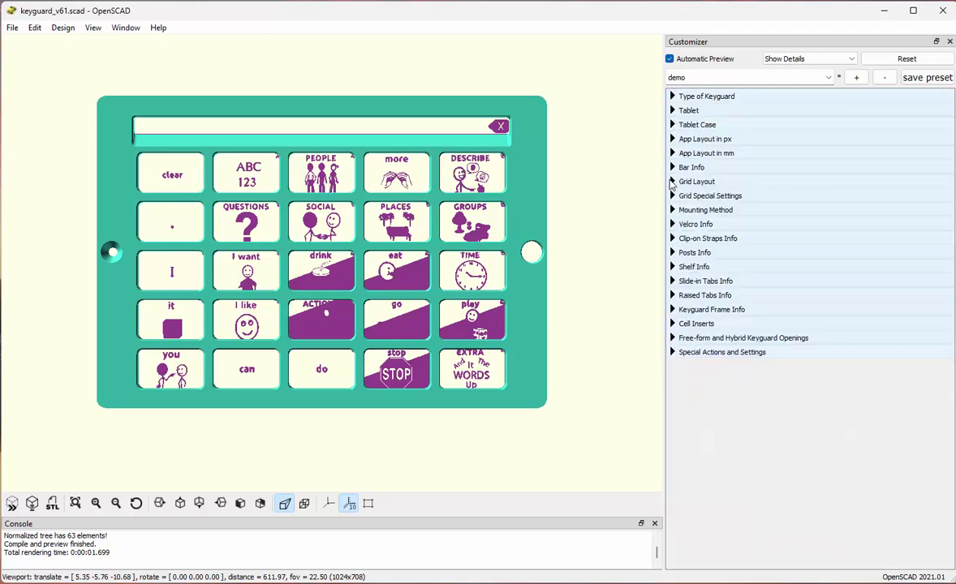
click(672, 183)
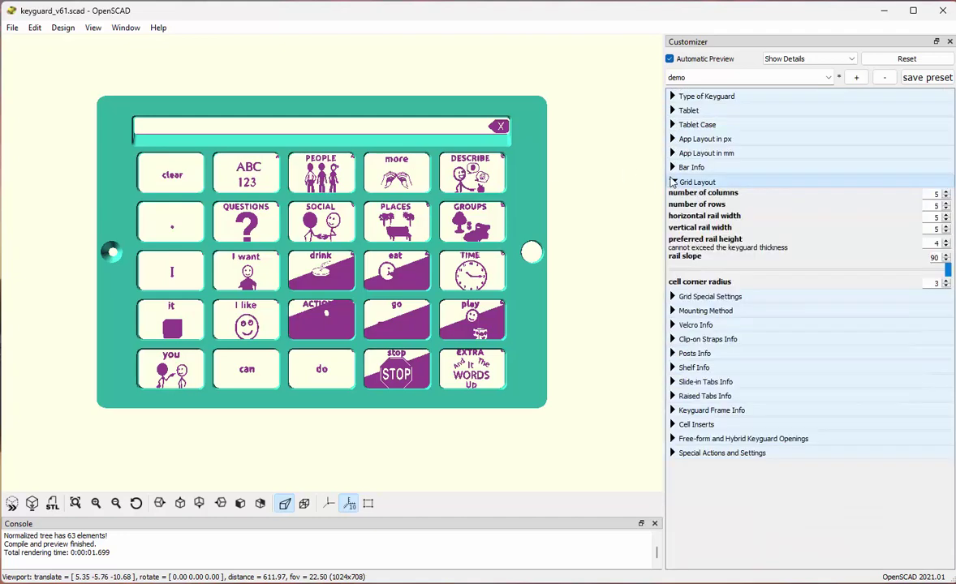
click(946, 220)
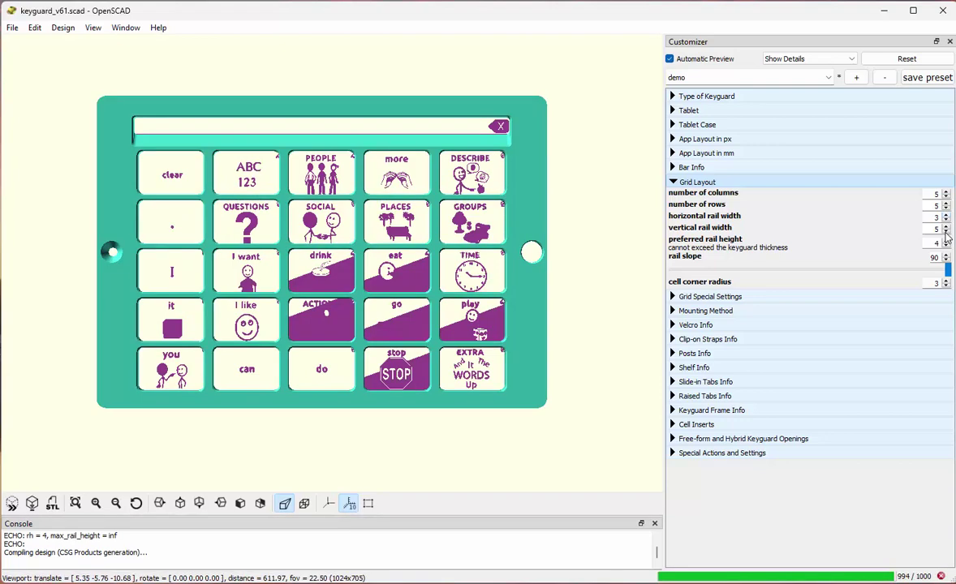
click(945, 232)
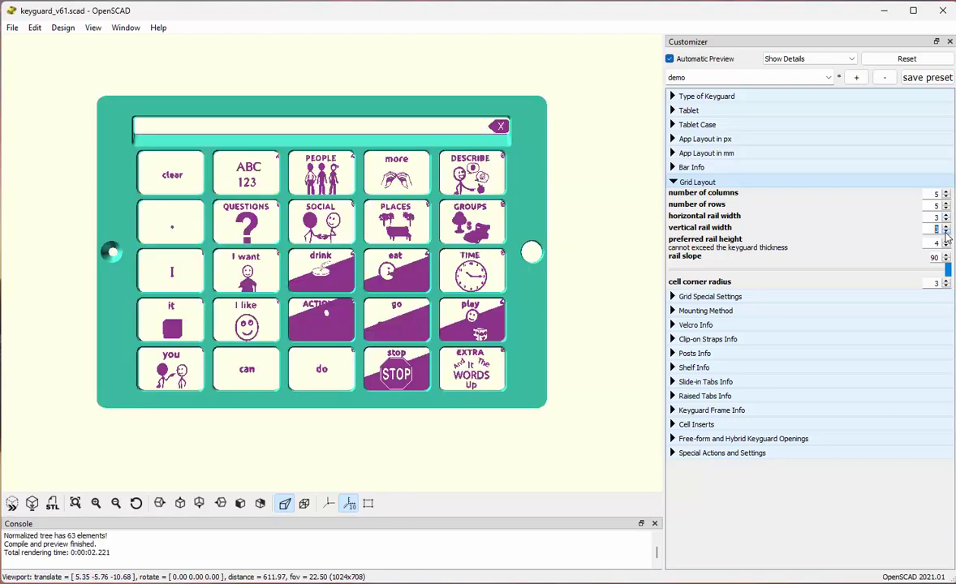
click(945, 232)
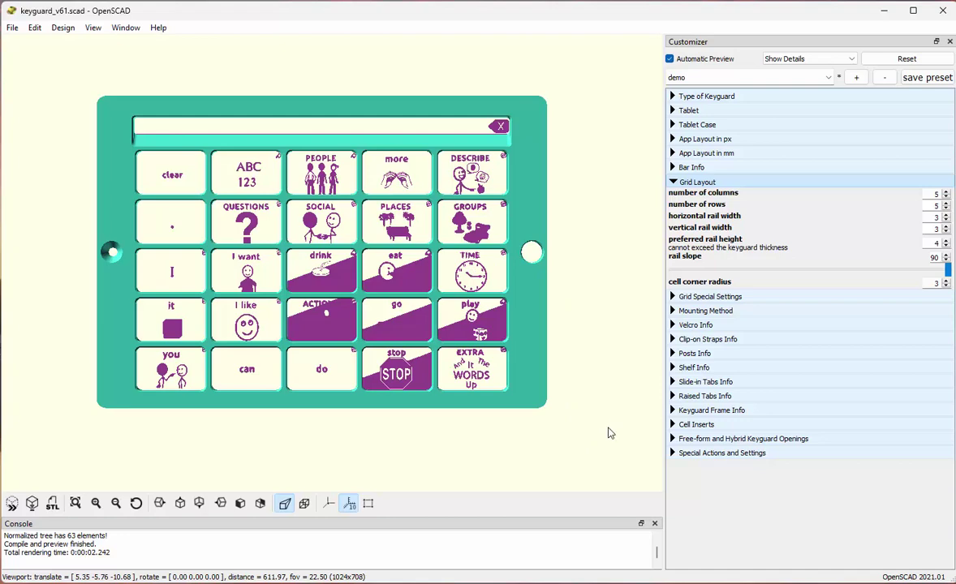
drag(591, 417, 593, 397)
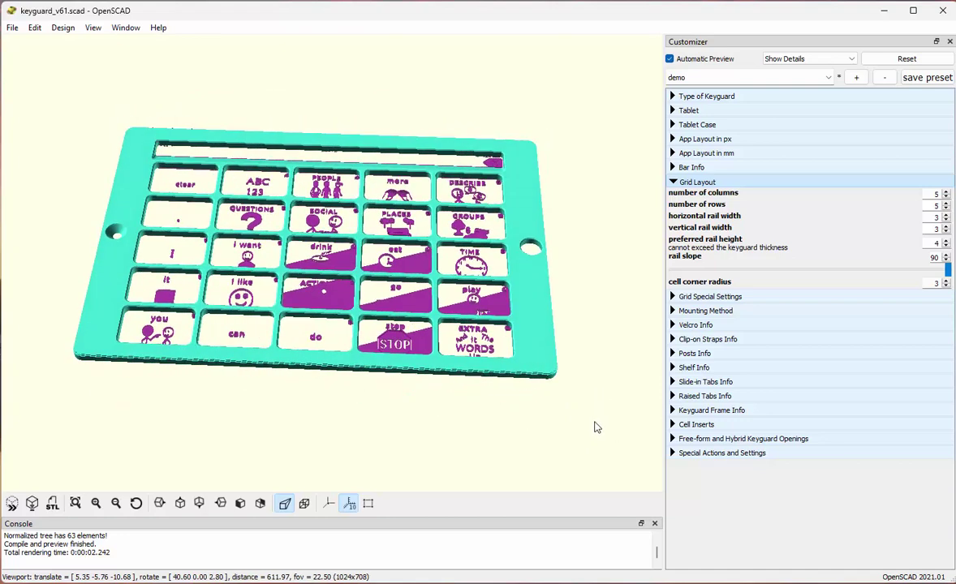
drag(284, 444, 278, 444)
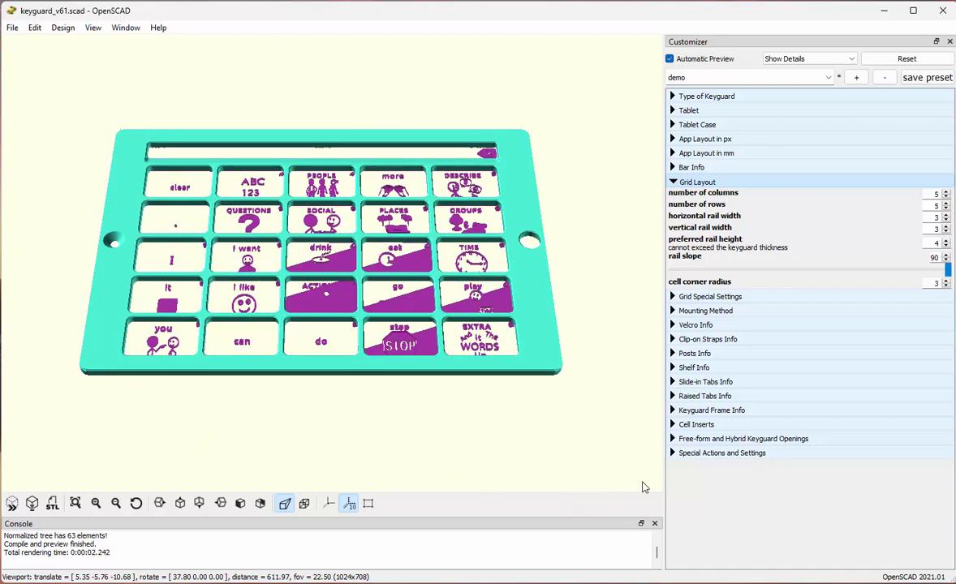
- Exclude the app screenshot from the keyguard preview and close the special actions settings
click(680, 454)
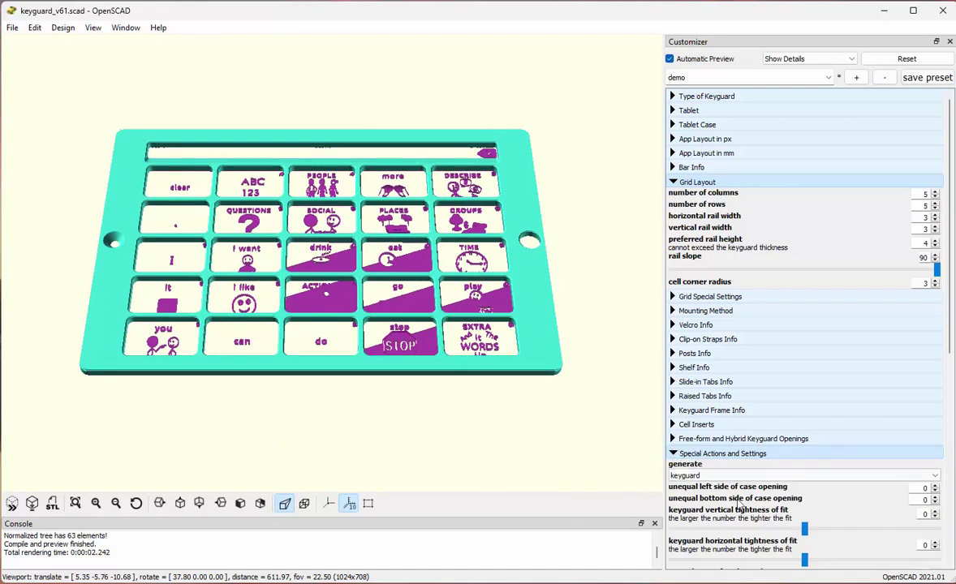
scroll(681, 455, down, 5)
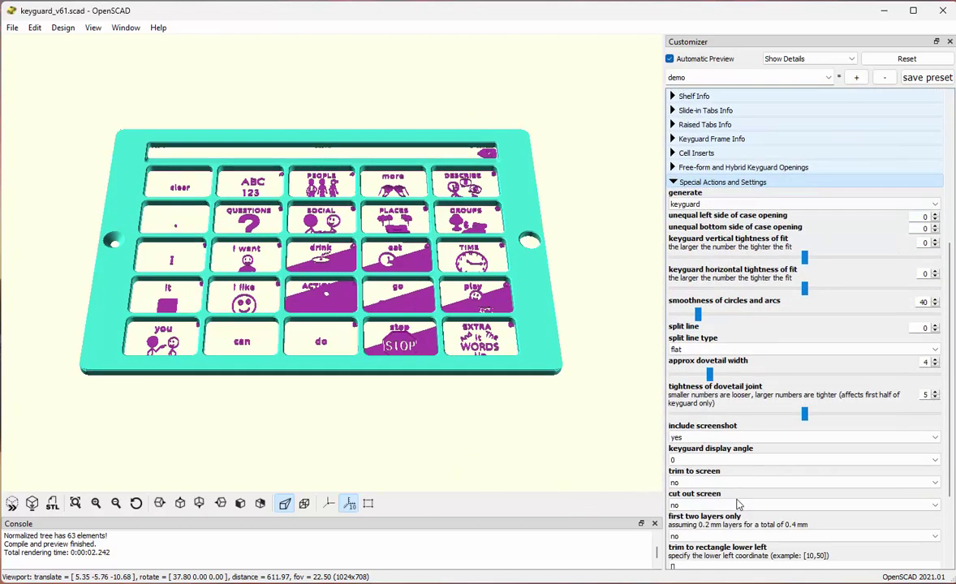
click(682, 437)
click(688, 457)
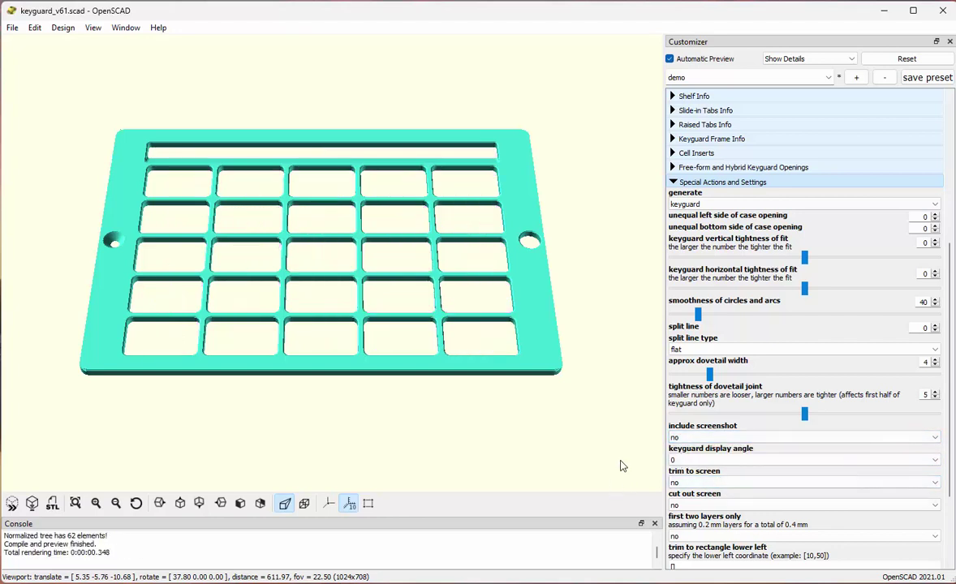
click(674, 183)
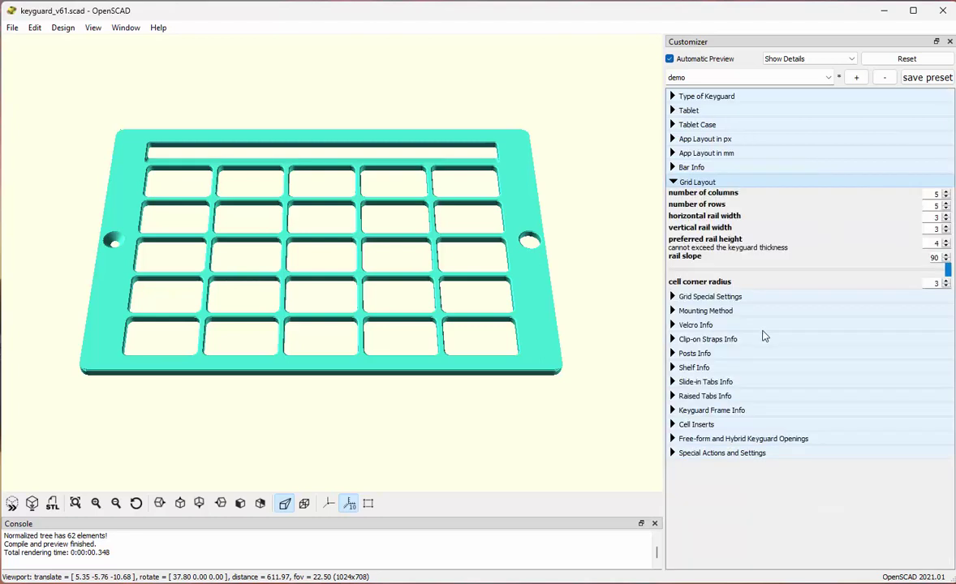
- Try the Clip-on Straps mounting method and inspect the strap slots along the keyguard's sides
click(673, 182)
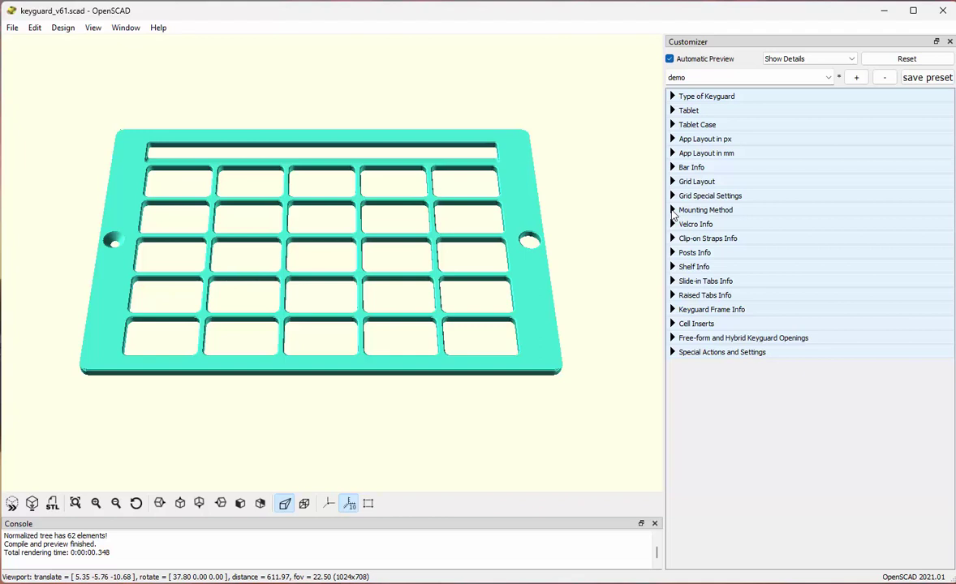
click(672, 210)
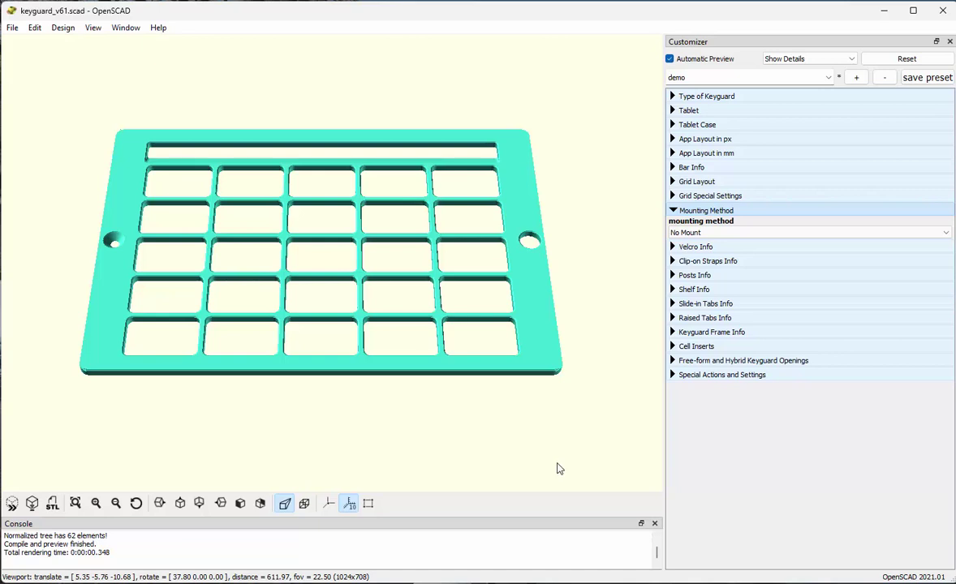
click(691, 233)
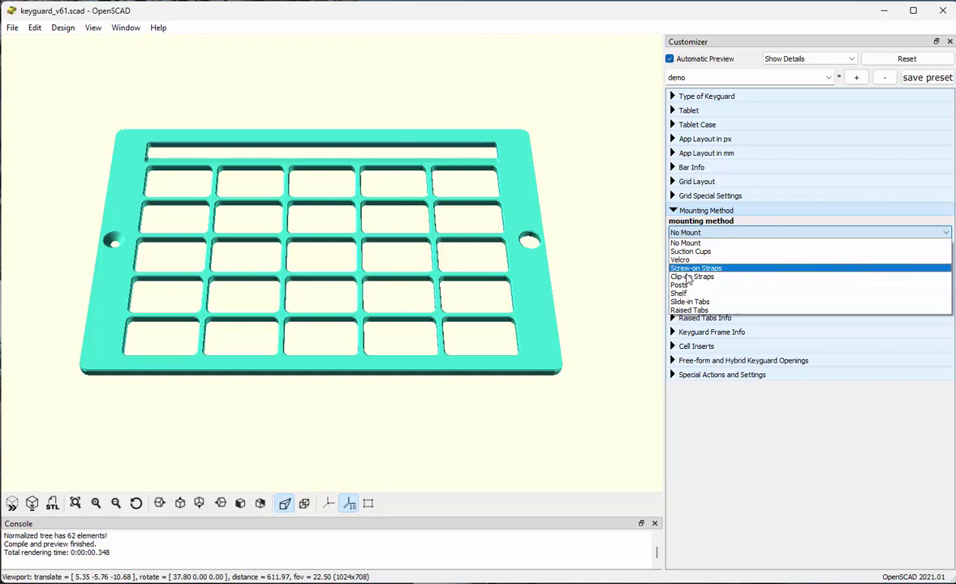
click(685, 277)
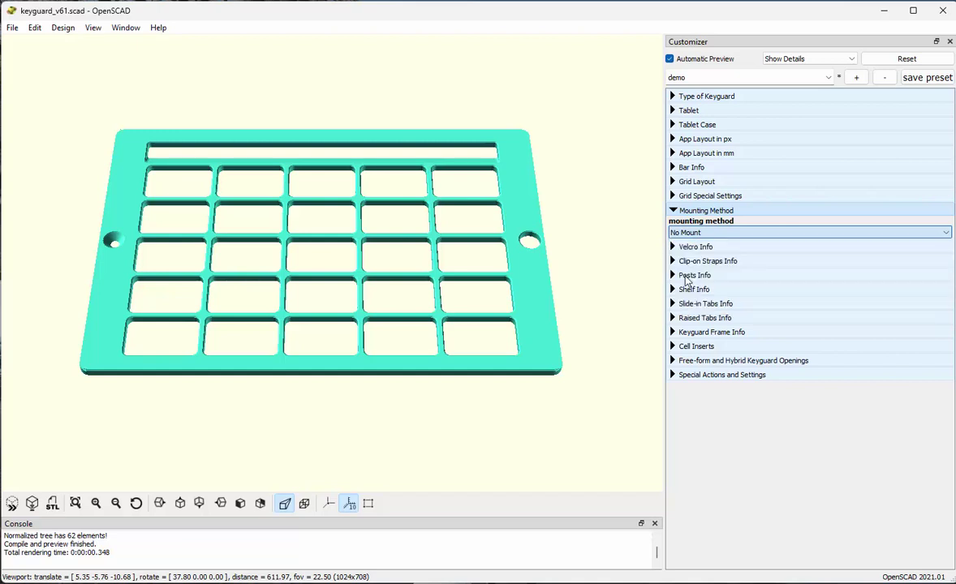
drag(603, 371, 556, 333)
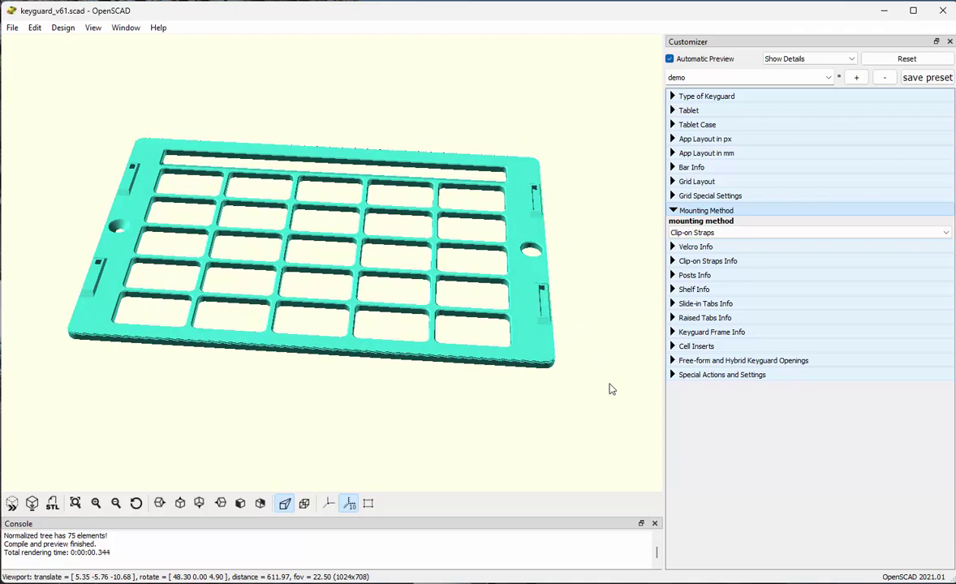
drag(557, 443, 584, 430)
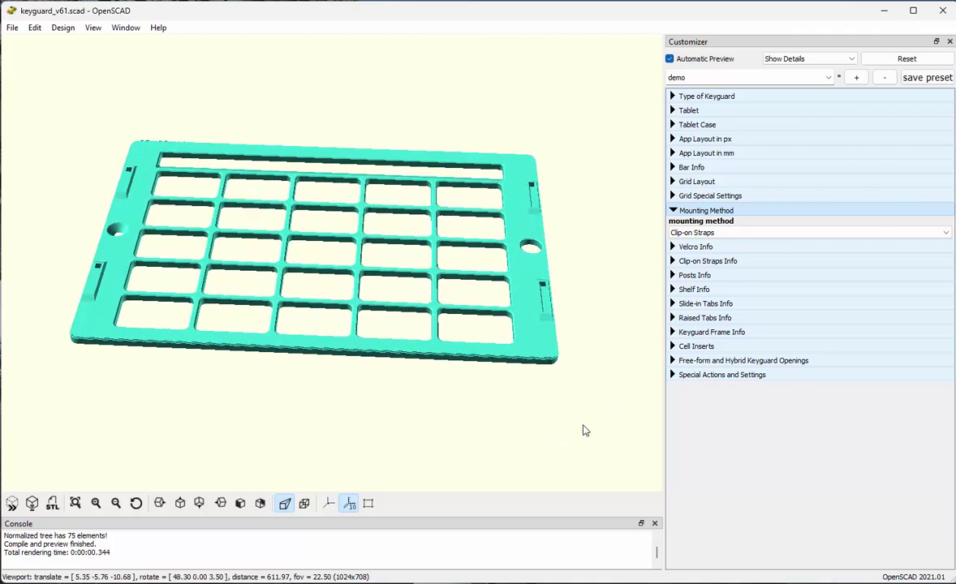
- Generate the horizontal clip to inspect its shape, and switch the generated part back to the keyguard
click(672, 376)
click(687, 398)
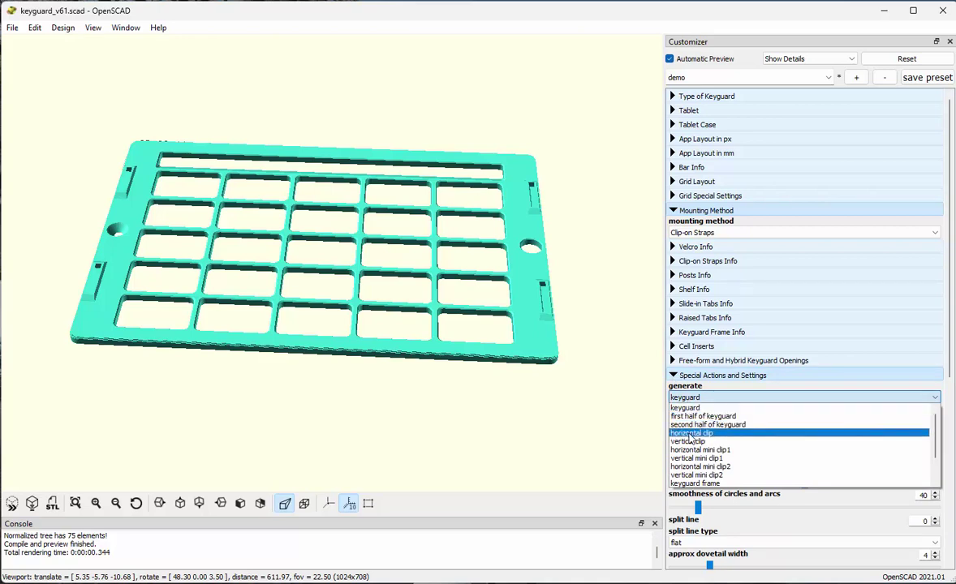
click(690, 434)
drag(397, 268, 457, 348)
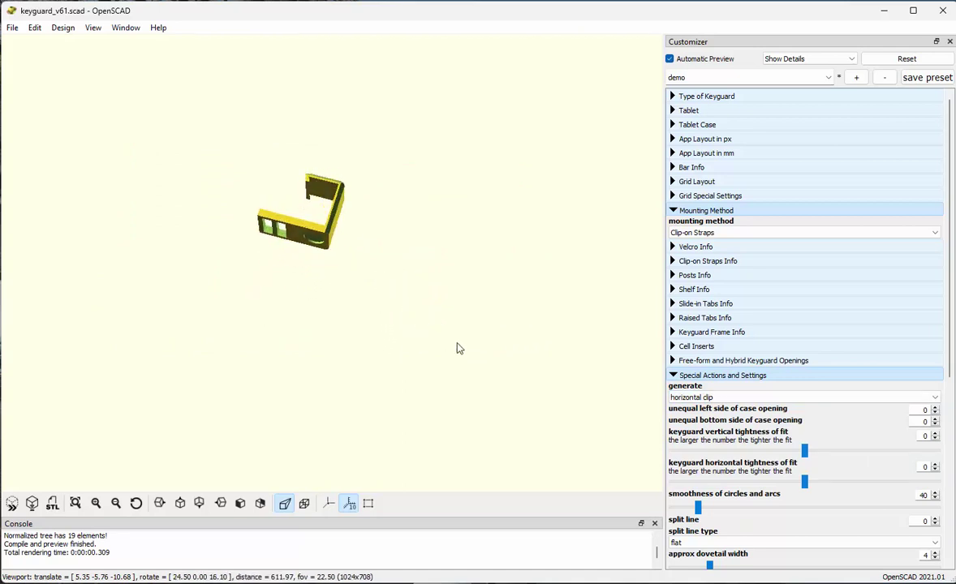
click(688, 397)
click(690, 404)
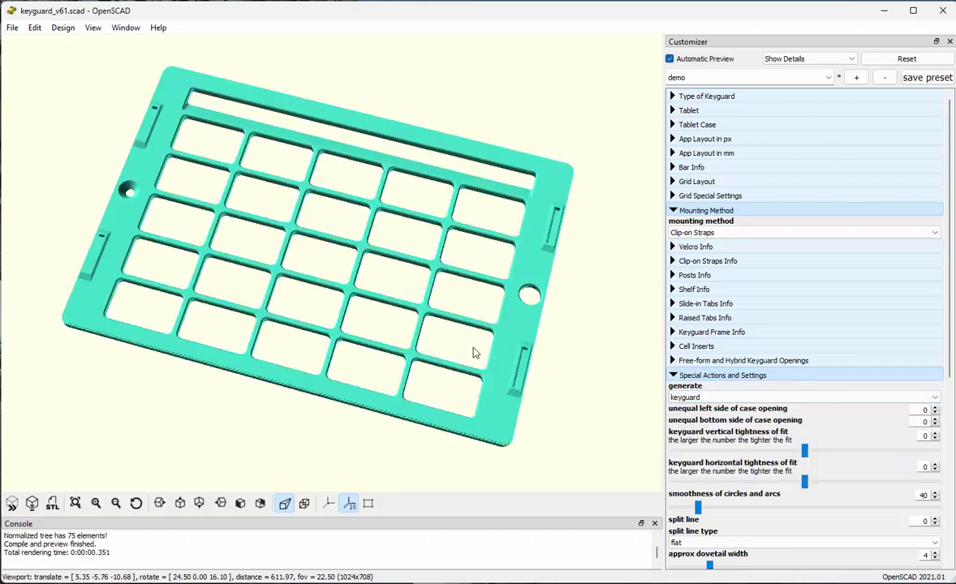
drag(550, 478, 616, 352)
- Try the Posts mounting method and inspect the posts at the keyguard's upper corners
click(696, 234)
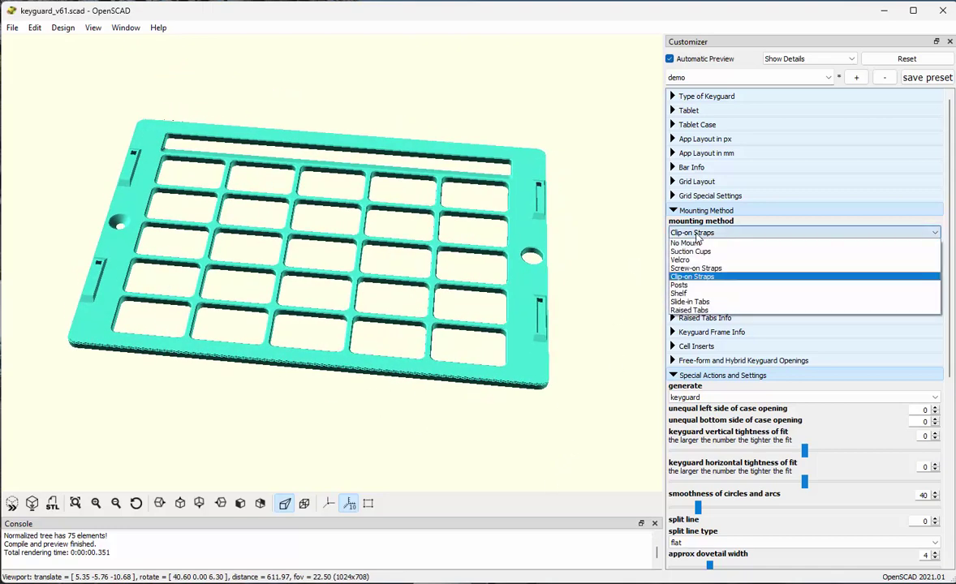
click(674, 286)
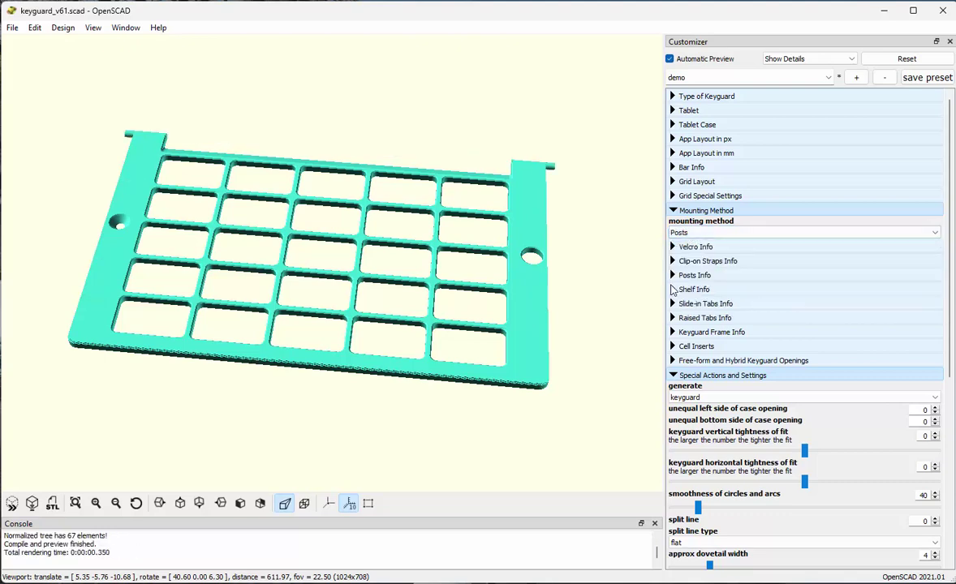
drag(603, 273, 604, 290)
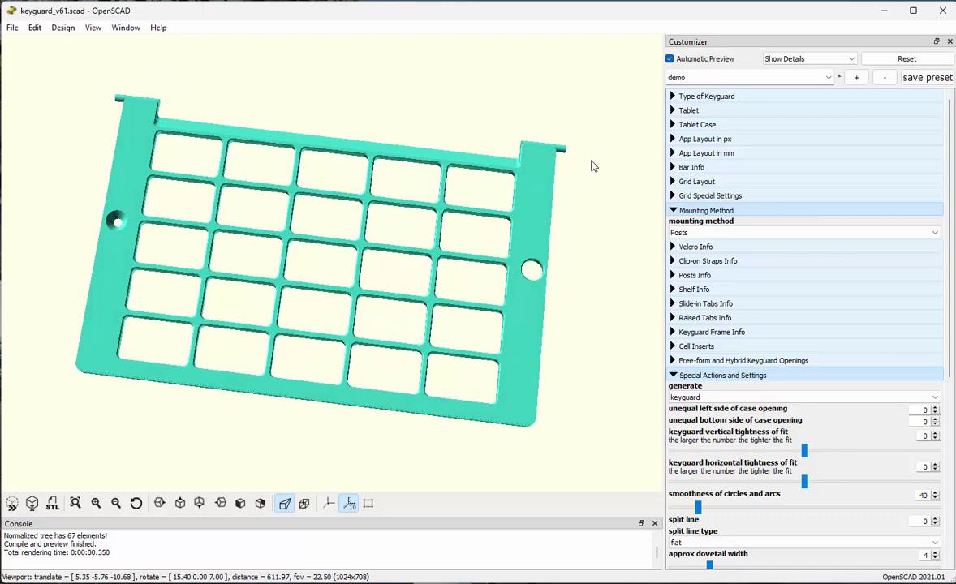
- Try the Shelf mounting method and inspect the shelf around the keyguard's edge
click(690, 233)
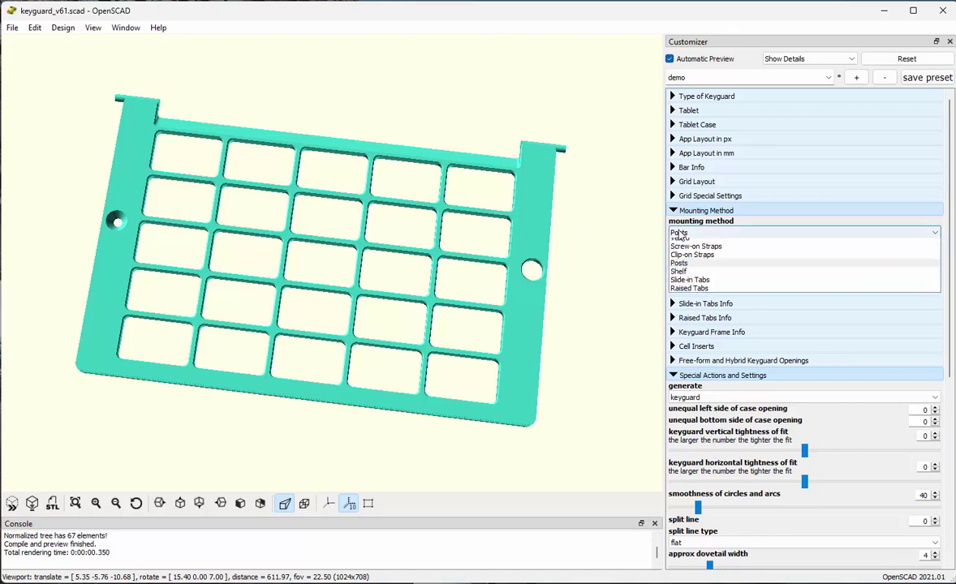
click(697, 293)
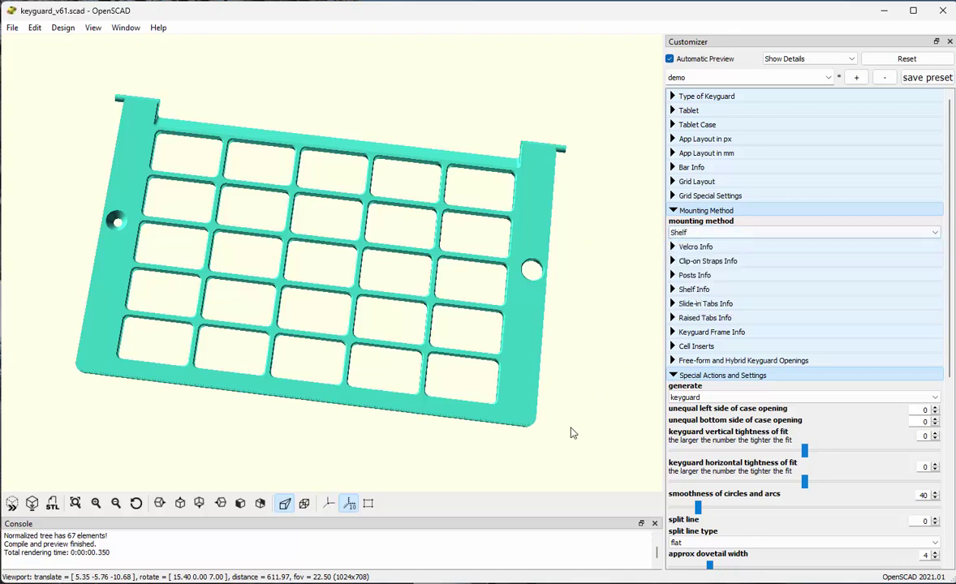
drag(618, 475, 613, 429)
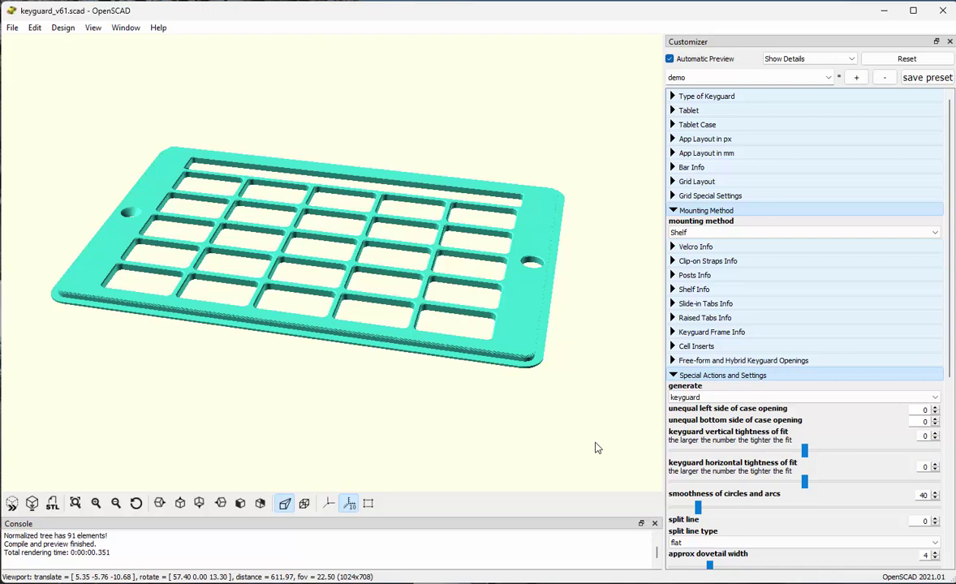
- Change the mounting method to Slide-in Tabs and inspect the tabs on the keyguard's sides
click(682, 233)
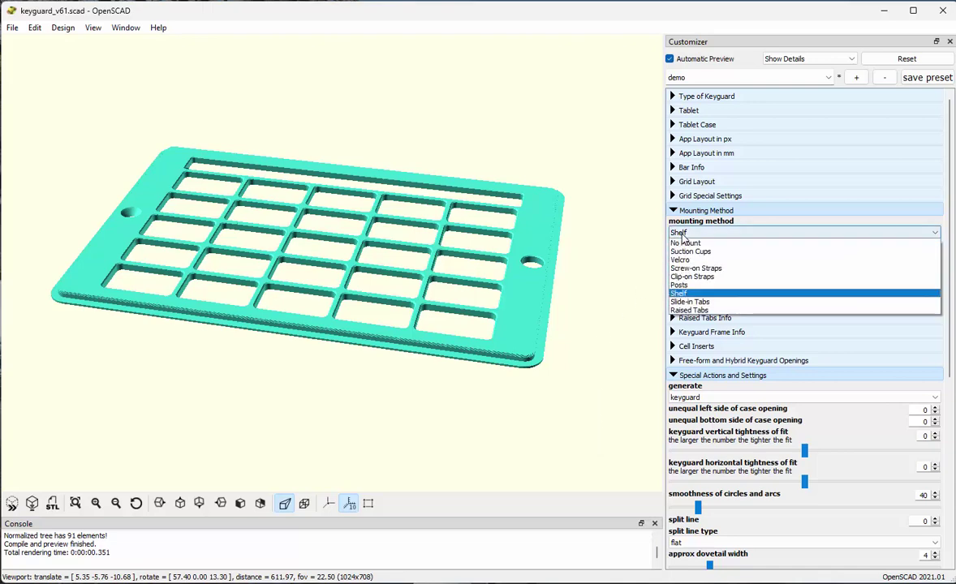
click(688, 301)
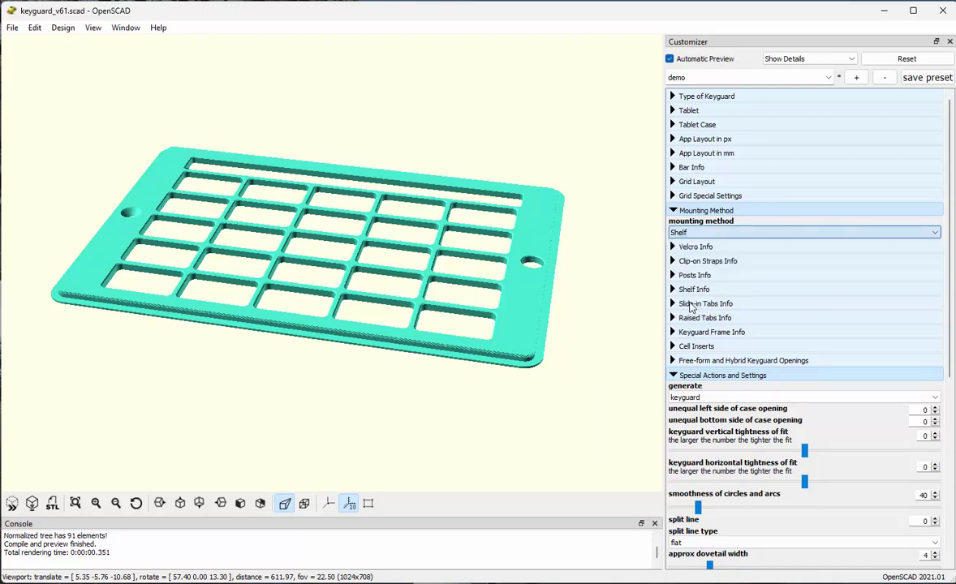
drag(576, 441, 561, 444)
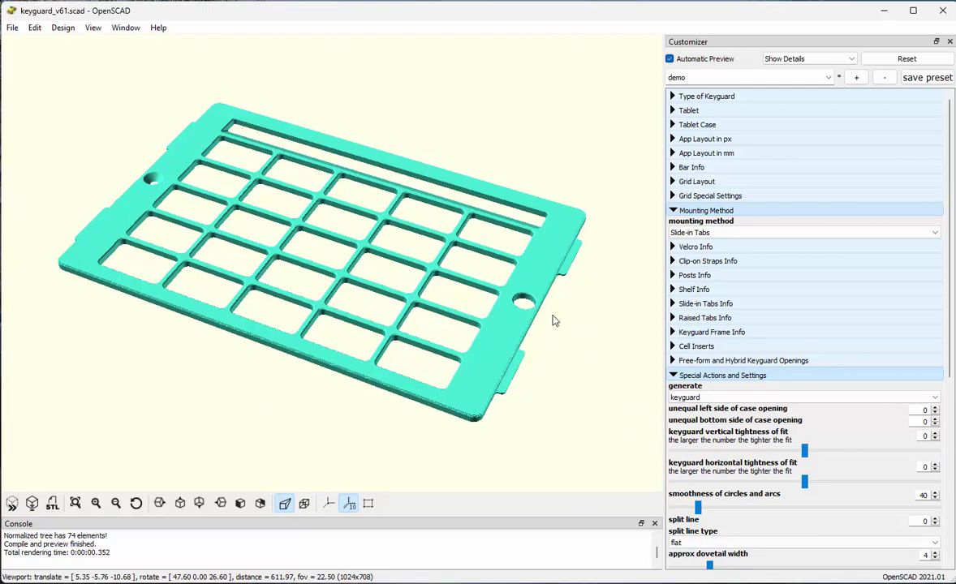
- Try the Raised Tabs mounting method and inspect the tabs on the keyguard's short sides
click(691, 235)
click(629, 288)
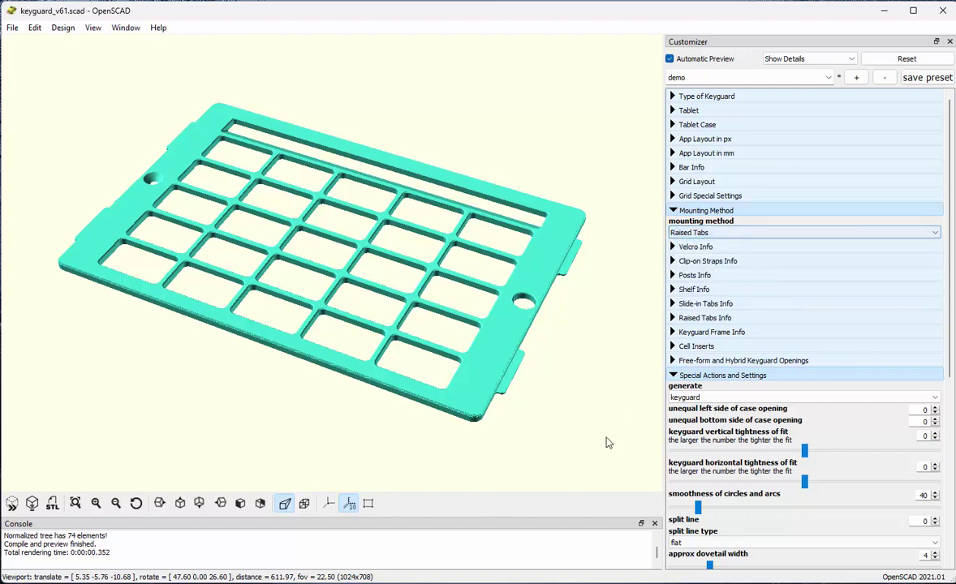
drag(578, 434, 503, 371)
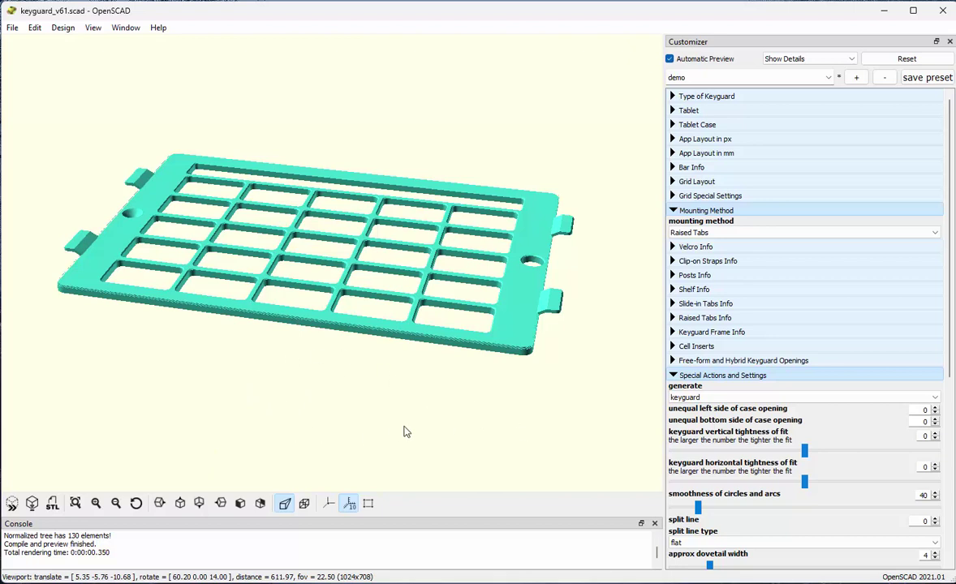
- Set the mounting method to No Mount and switch to the case.png picture to view the tablet case
click(686, 233)
click(690, 243)
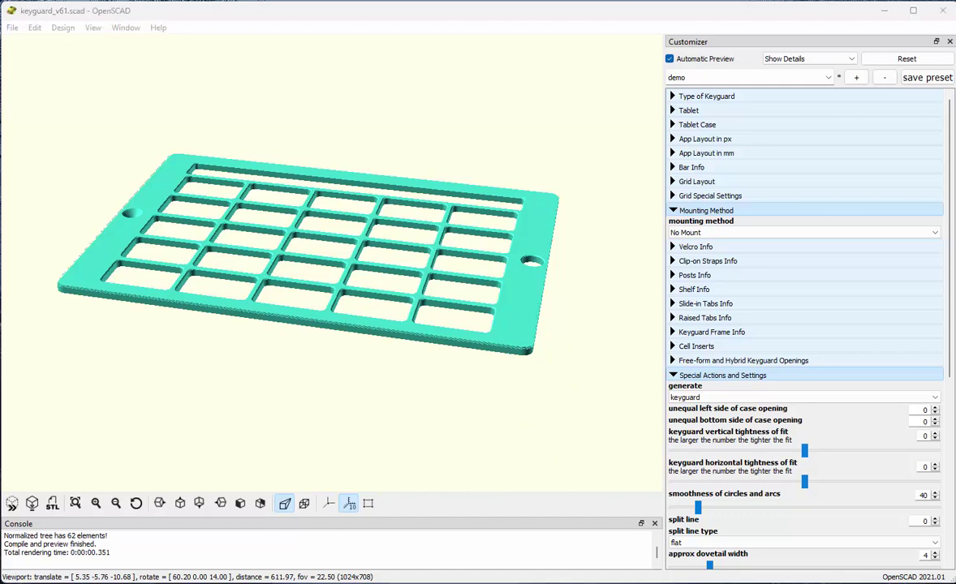
key(alt+Tab)
click(95, 297)
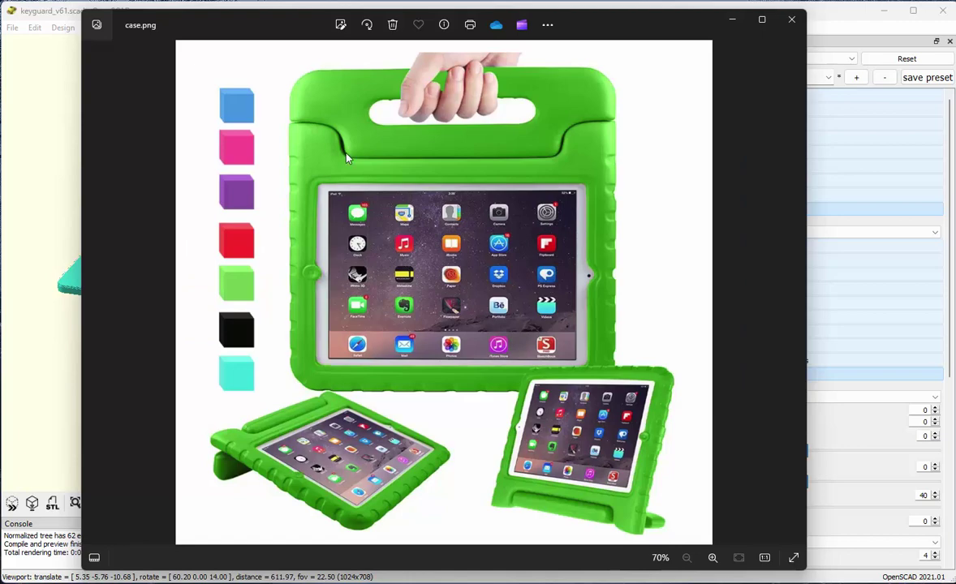
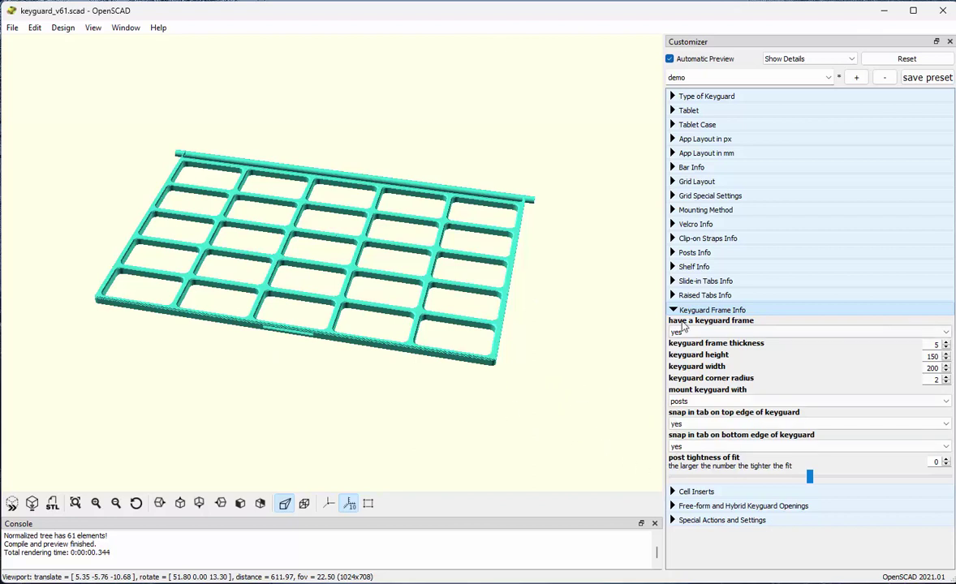
- Generate the keyguard frame in the special actions and settings, and inspect its fit around the keyguard from the front and back
click(673, 521)
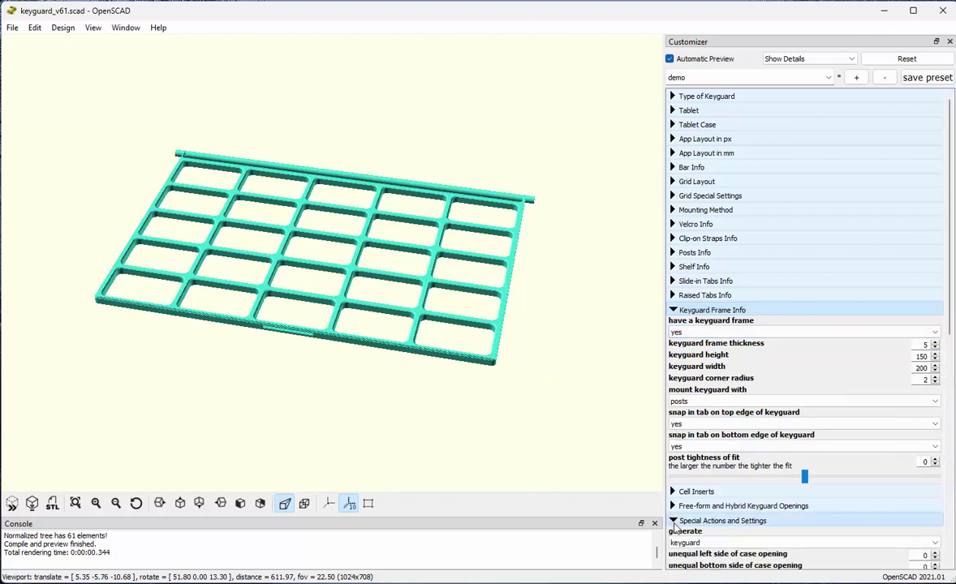
scroll(781, 486, down, 6)
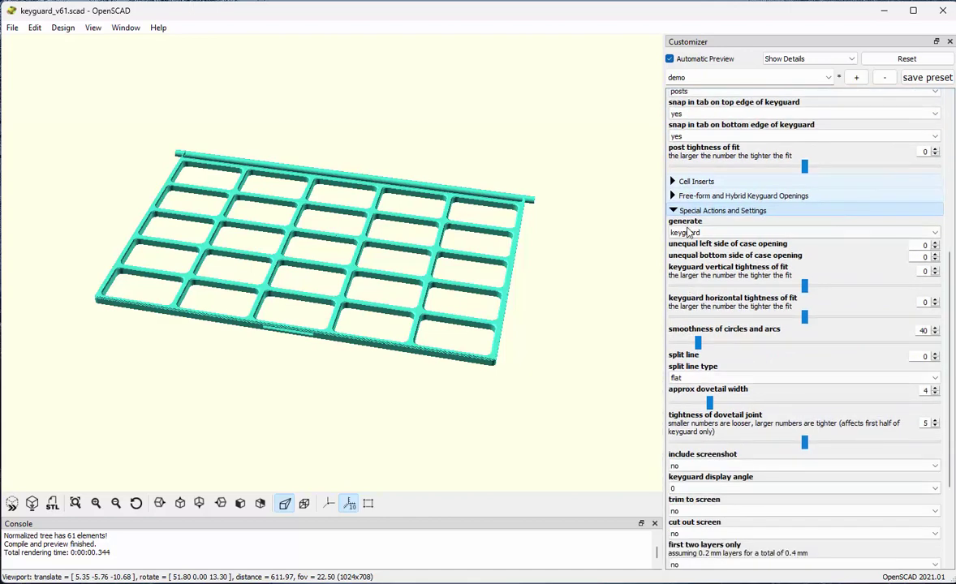
click(688, 235)
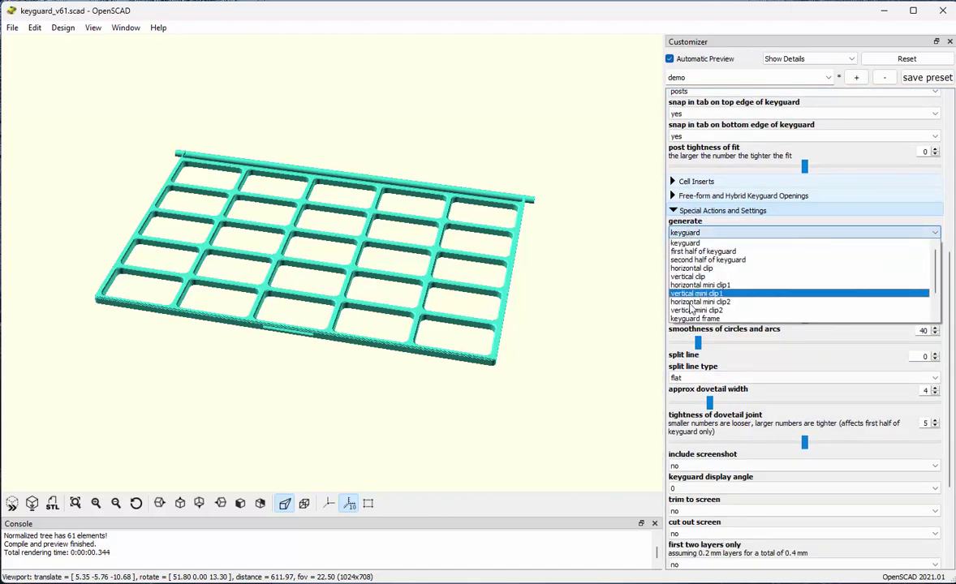
click(714, 316)
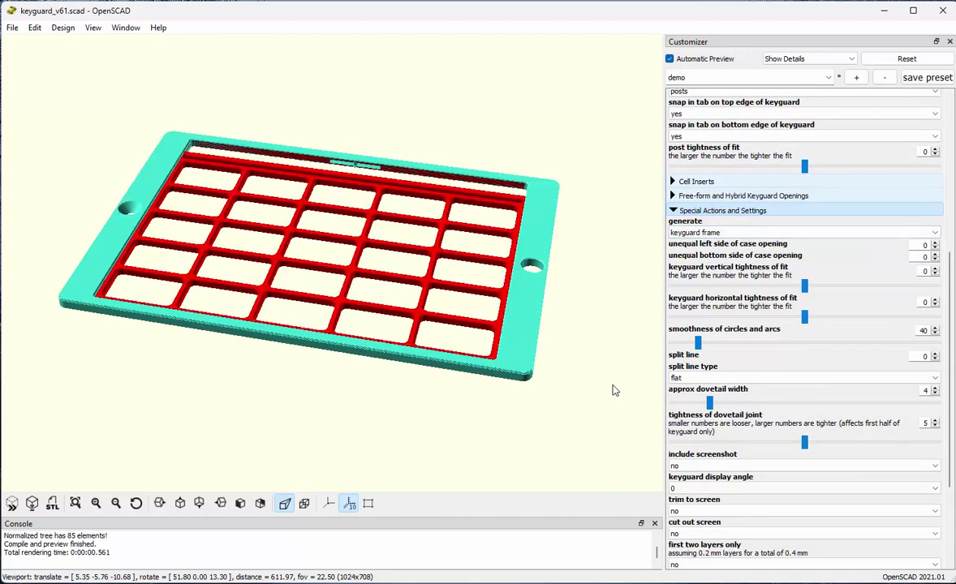
drag(591, 414, 572, 427)
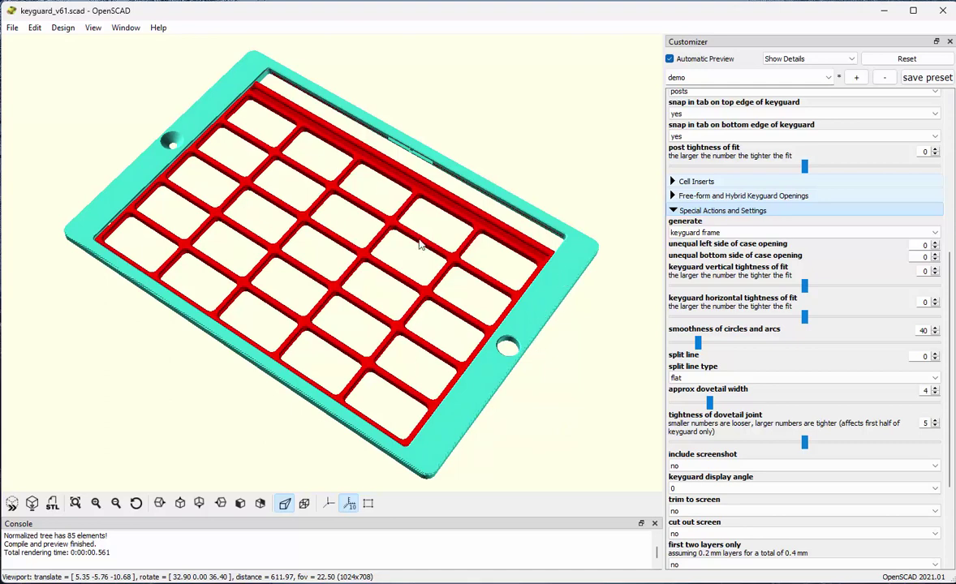
drag(592, 446, 450, 248)
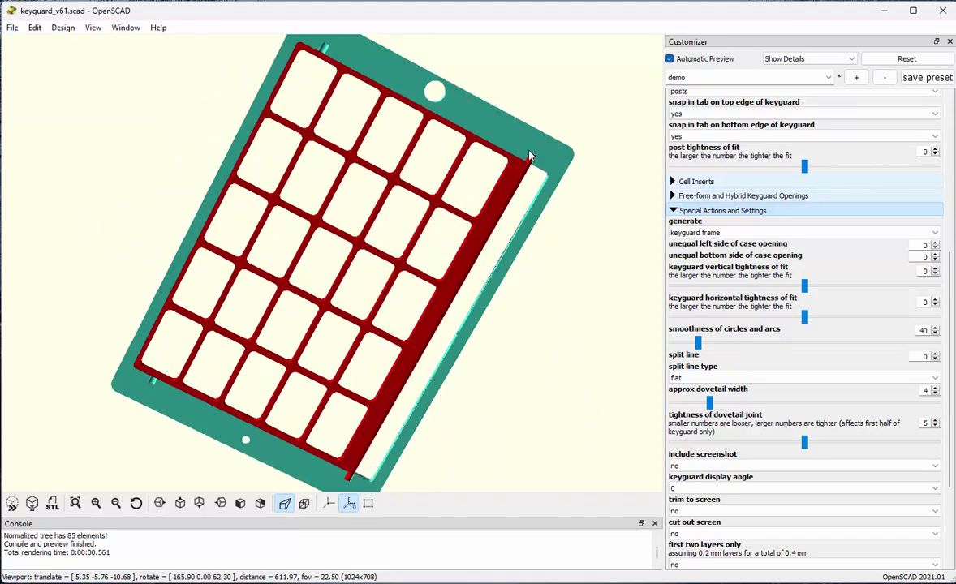
drag(572, 310, 605, 389)
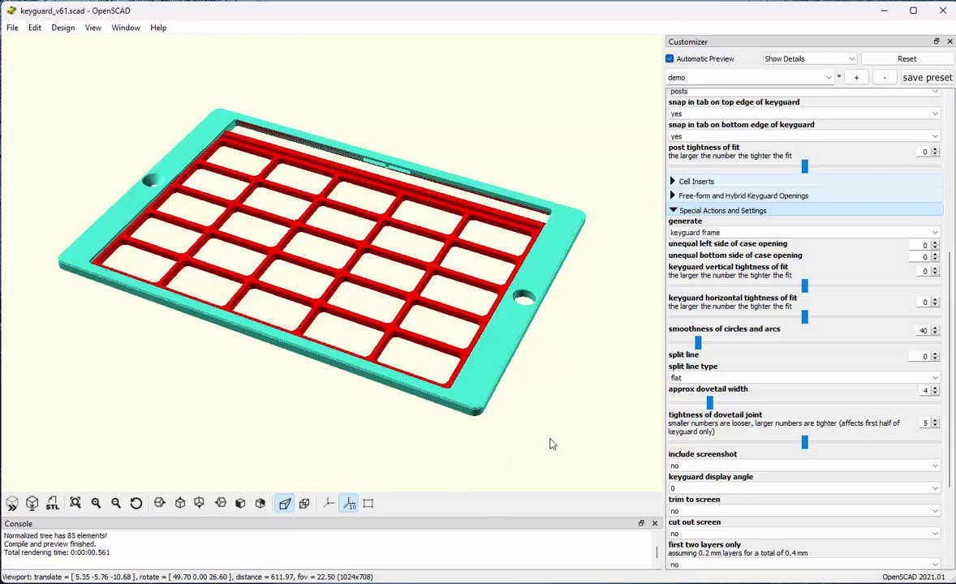
- Set the option for having a keyguard frame to no
click(680, 235)
click(682, 235)
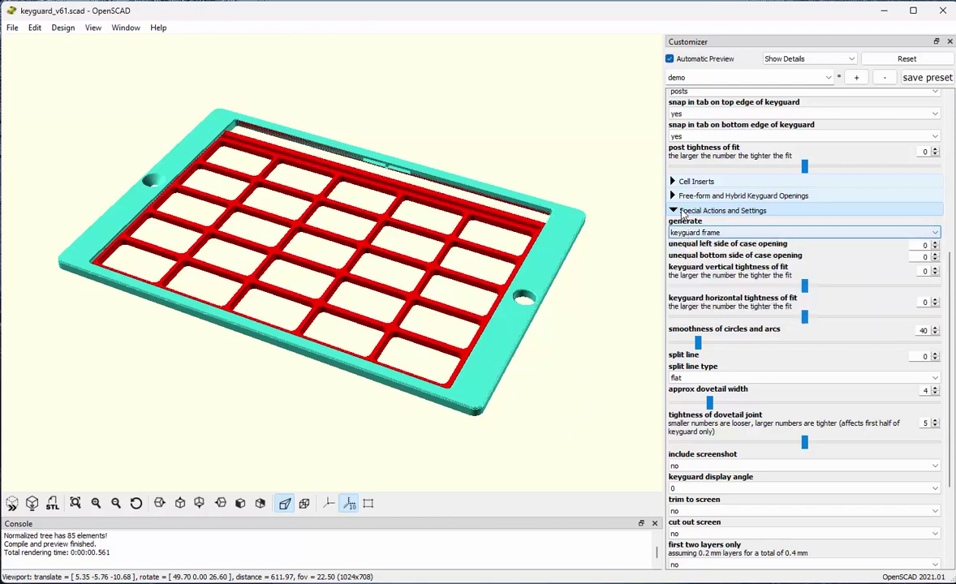
click(675, 211)
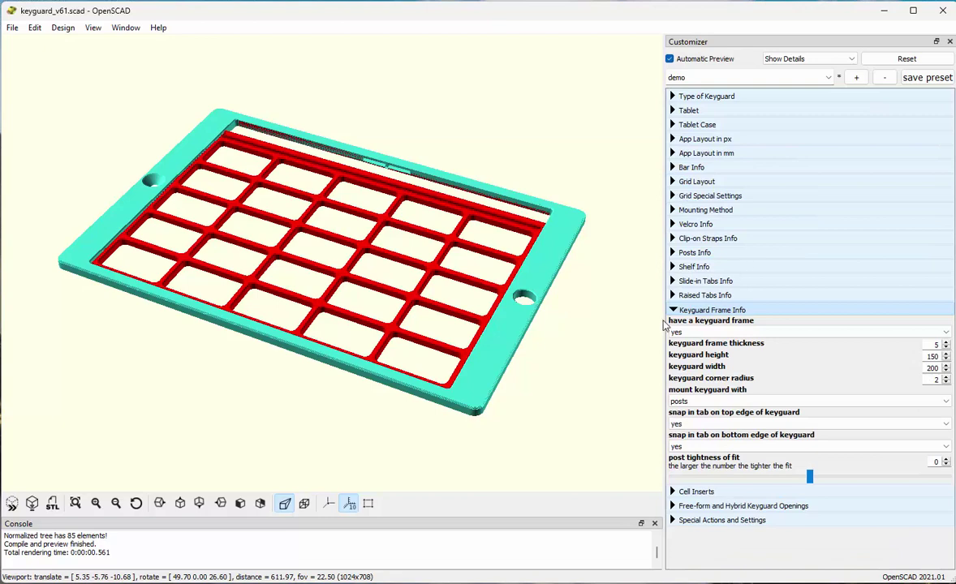
click(673, 310)
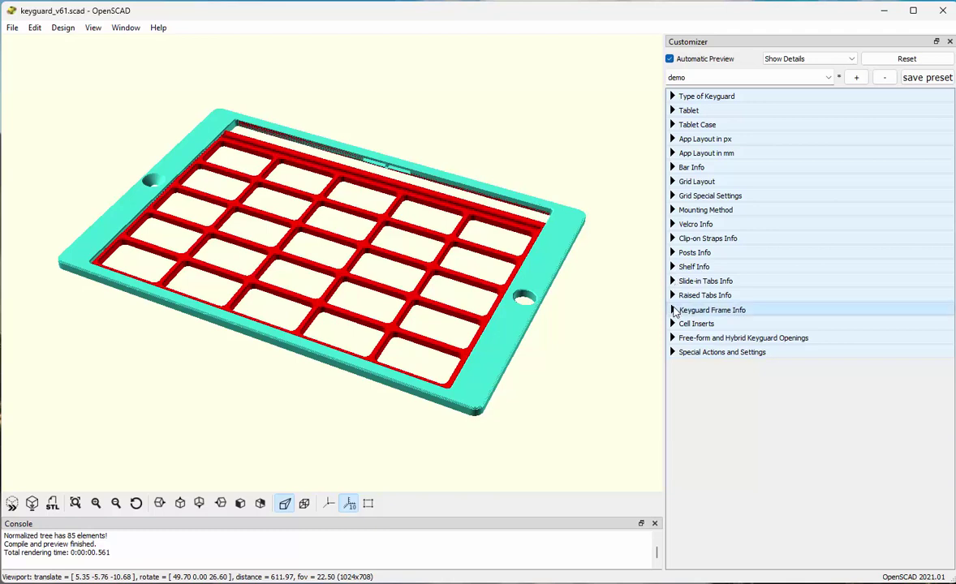
click(672, 309)
click(687, 332)
click(677, 350)
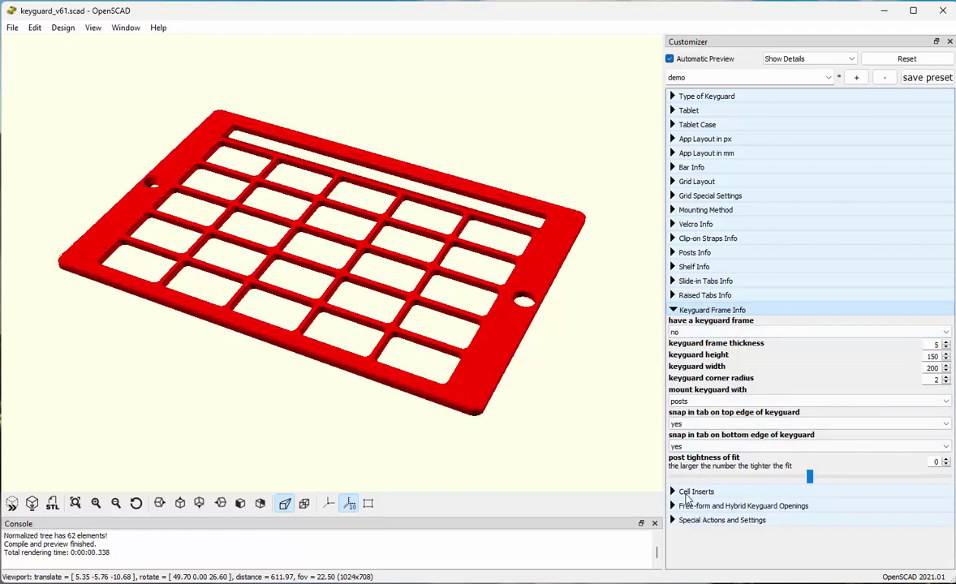
- Switch the generated part from the keyguard frame back to the keyguard
click(677, 523)
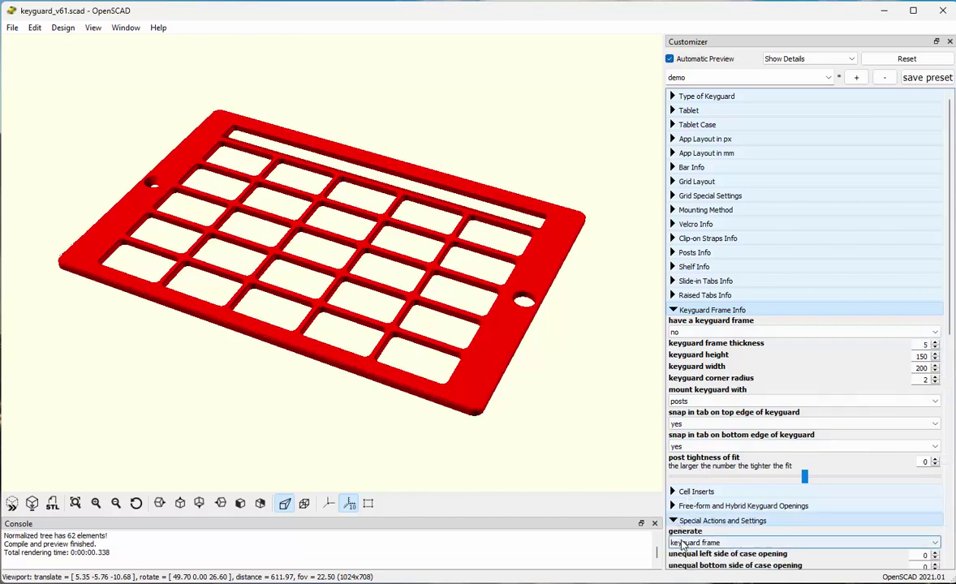
click(685, 542)
click(685, 541)
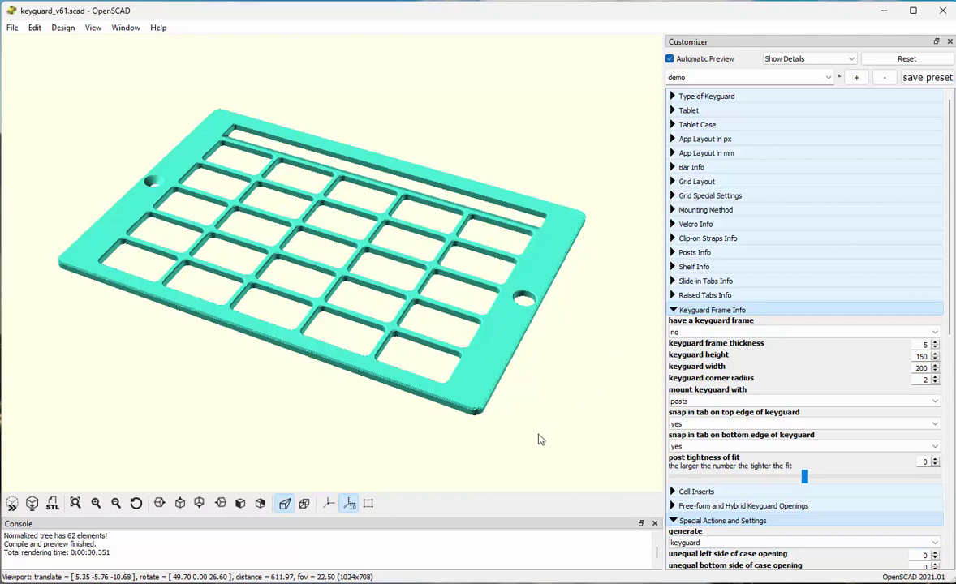
drag(542, 440, 546, 454)
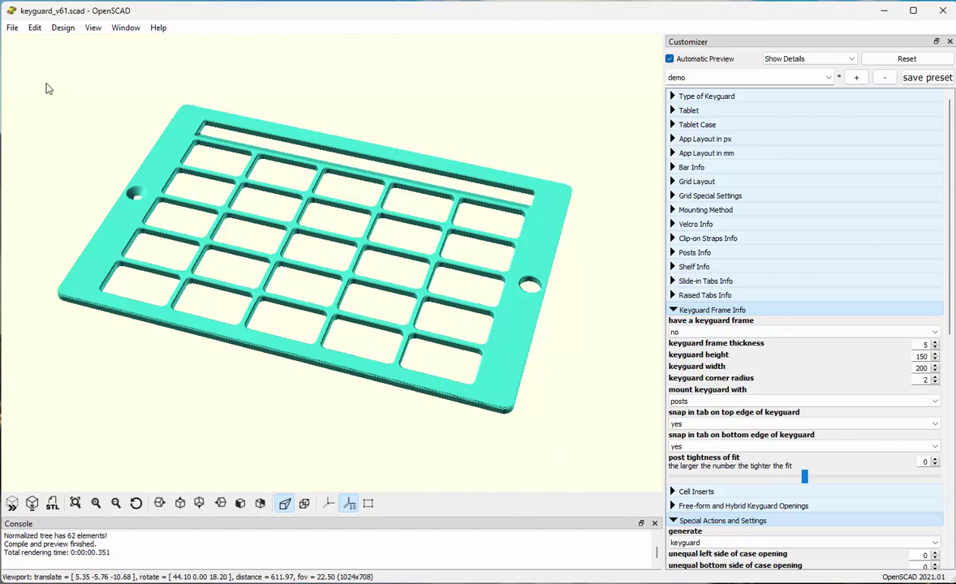
- Render the keyguard and export it as an STL file named "demo keyguard" in the Demo Keyguard folder
click(62, 29)
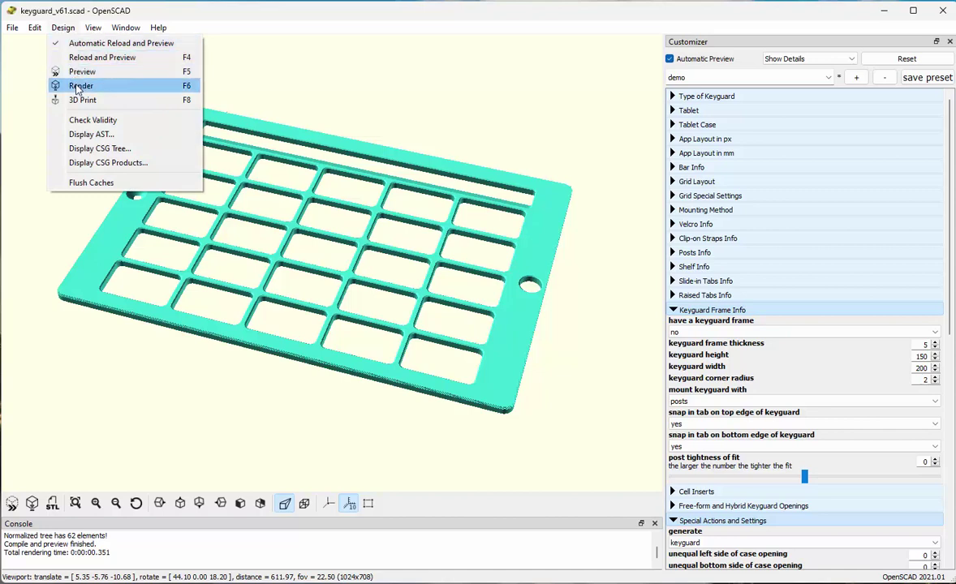
click(78, 86)
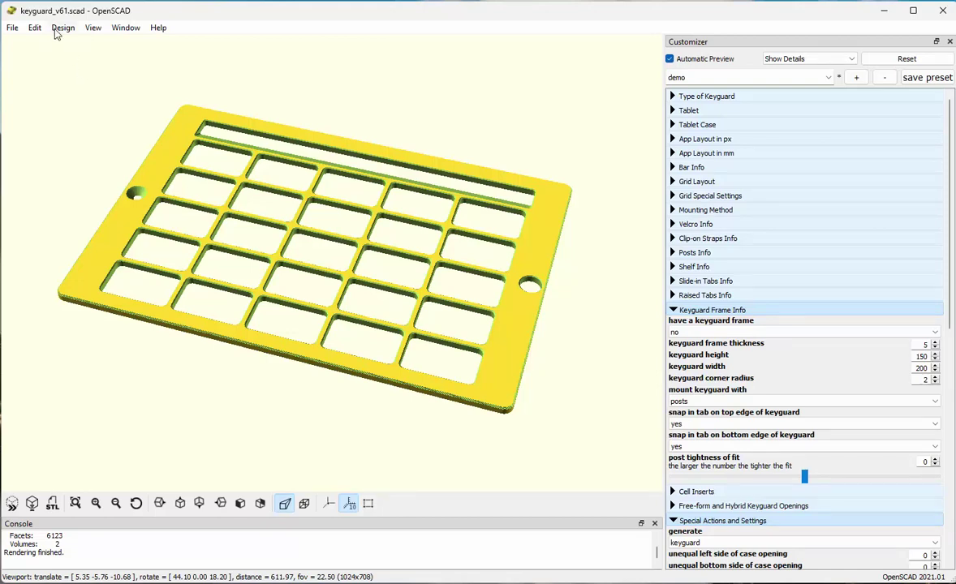
click(14, 29)
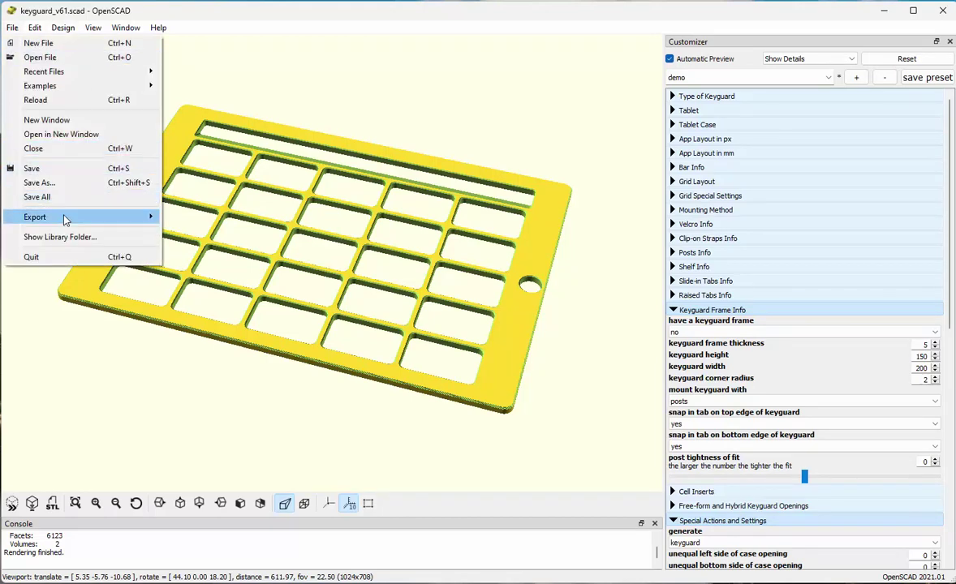
mouse_move(64, 216)
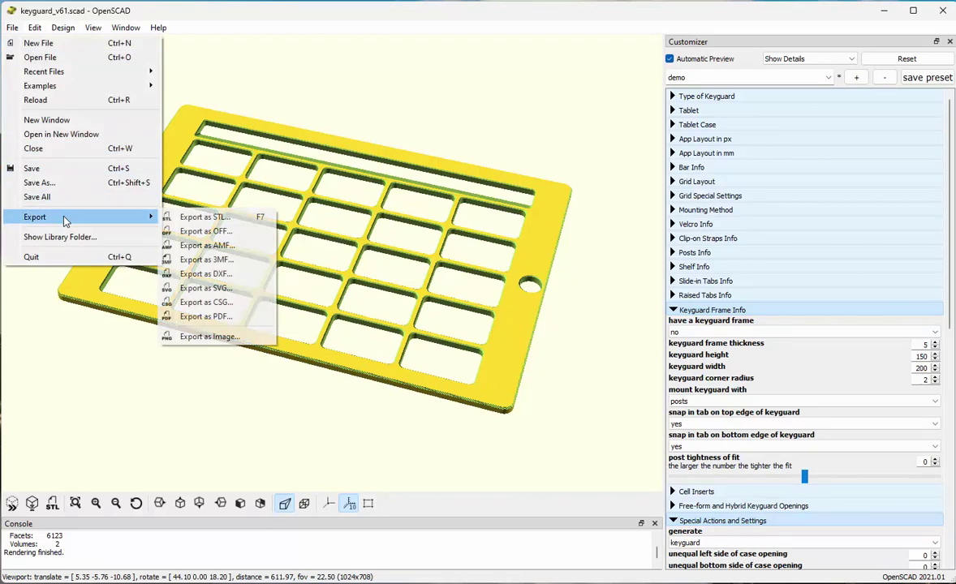
click(195, 218)
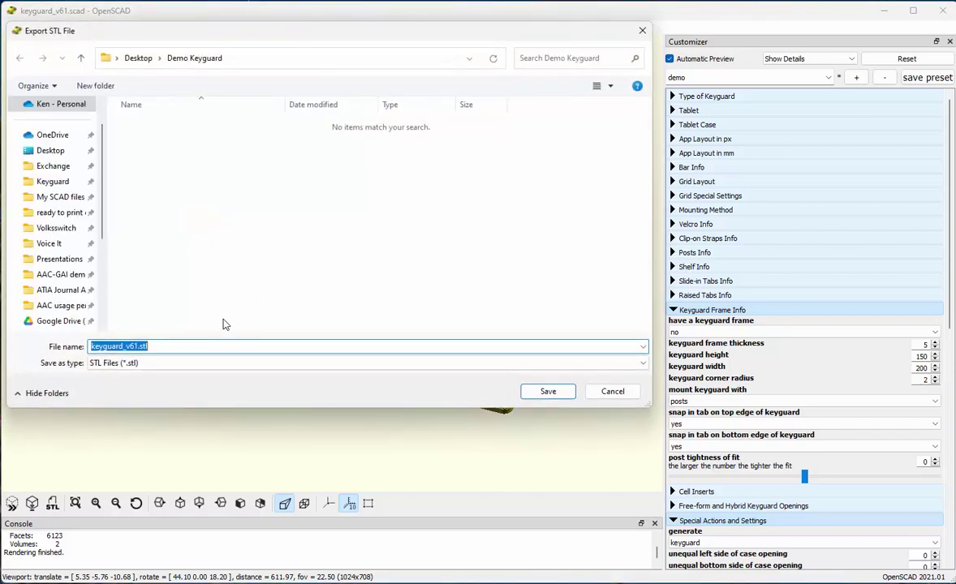
text(demo keygu)
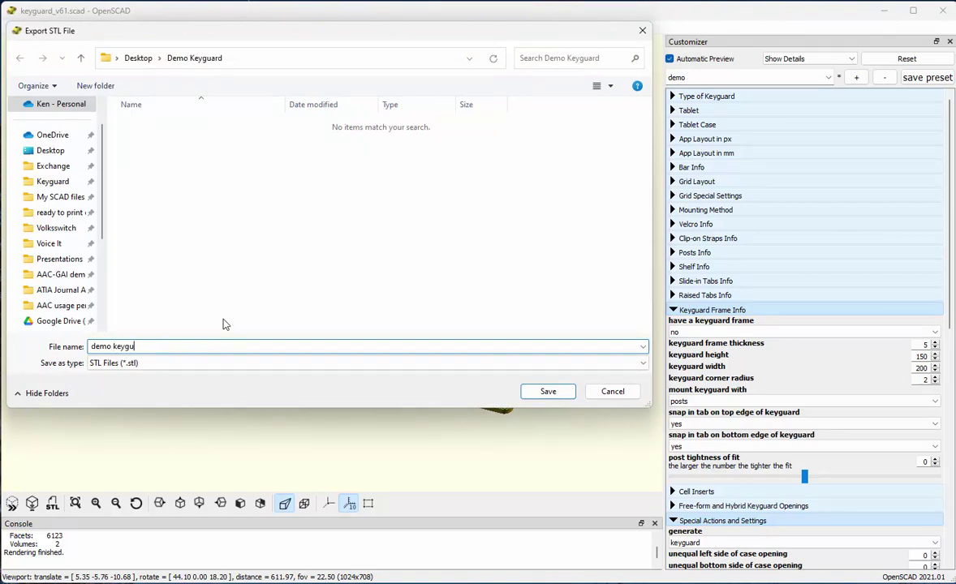
key(Return)
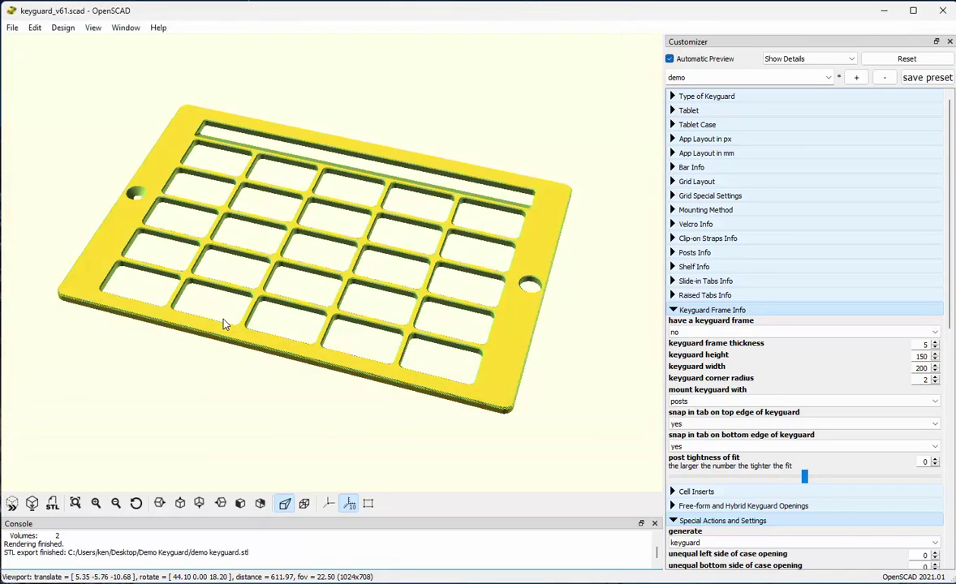